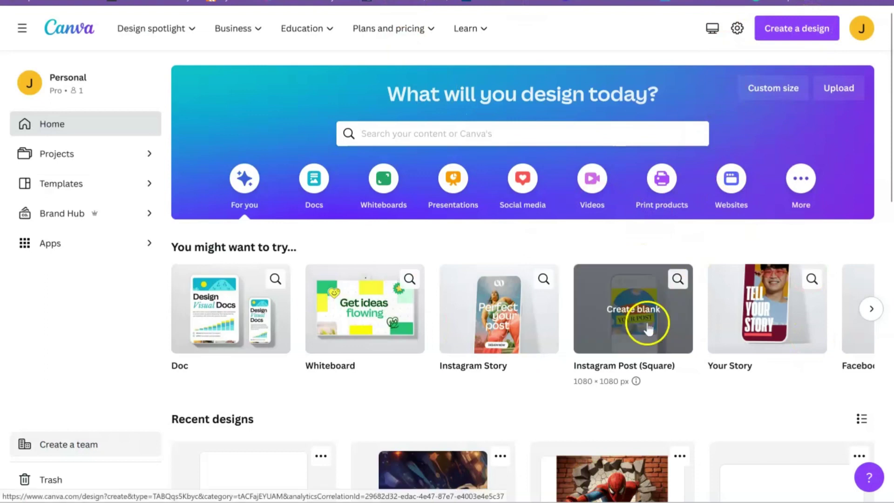
Create a new blank design with a custom size of 11 × 8.5 in.
click(790, 28)
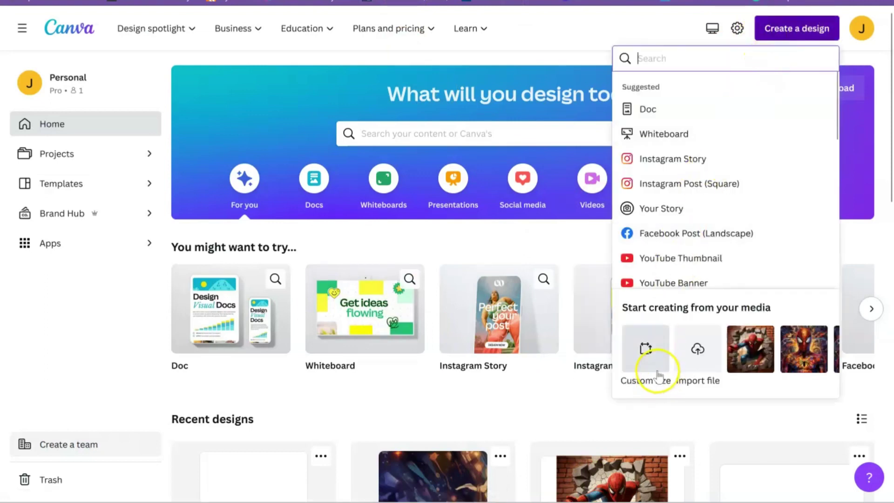
click(658, 376)
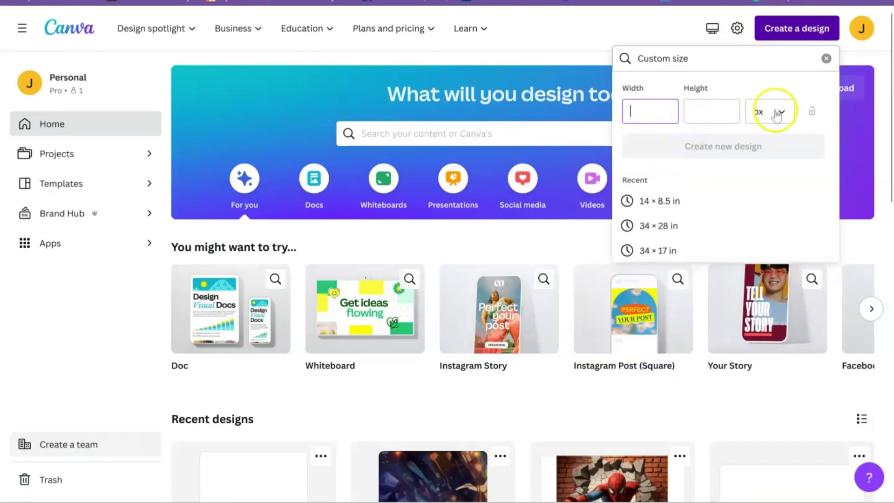
click(776, 114)
click(775, 174)
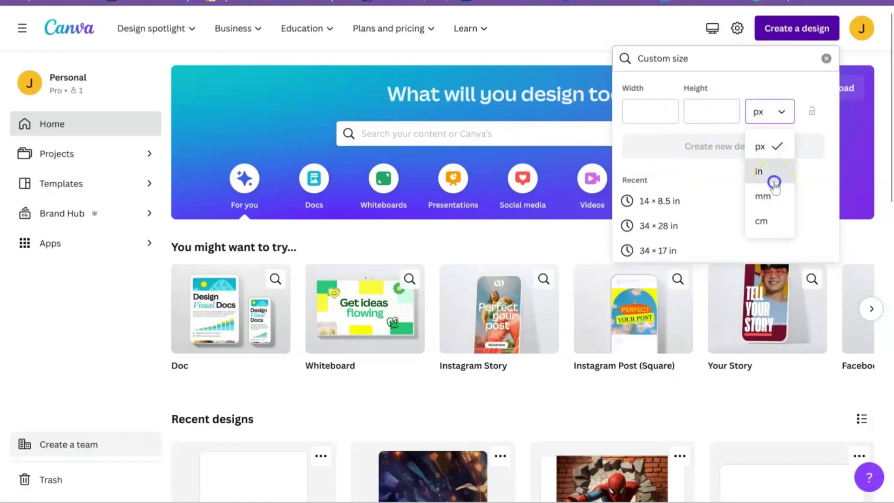
click(655, 116)
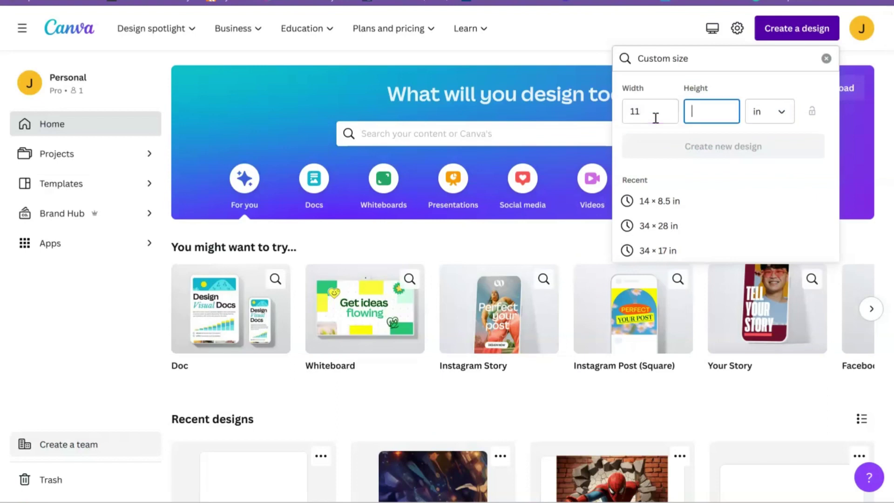
text(8.5)
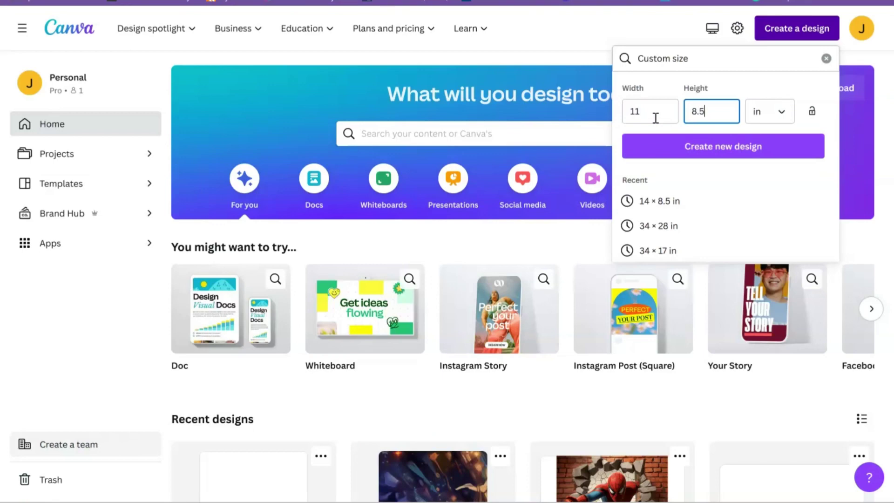
click(691, 149)
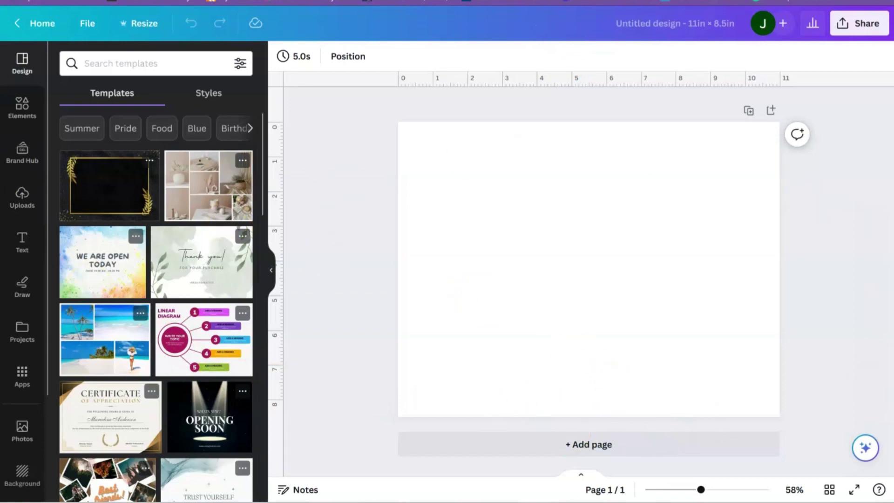
Search the elements for "d" and add the bold block capital D frame to the page.
click(36, 122)
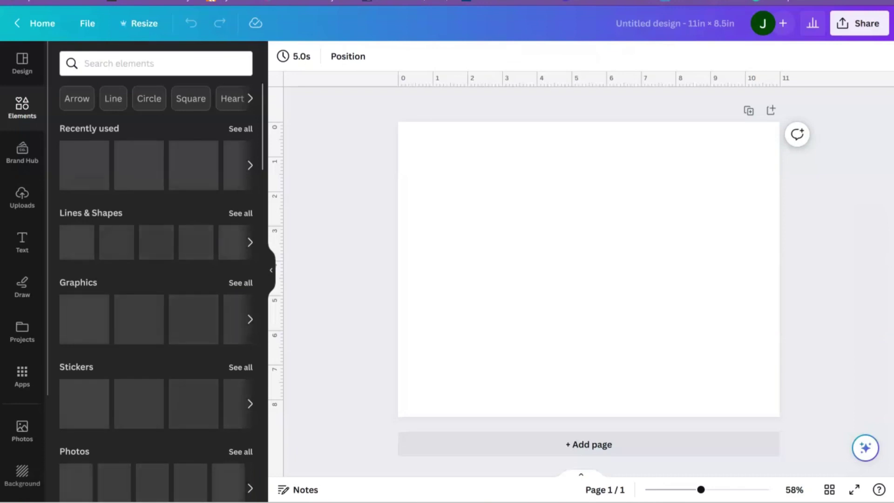
click(130, 69)
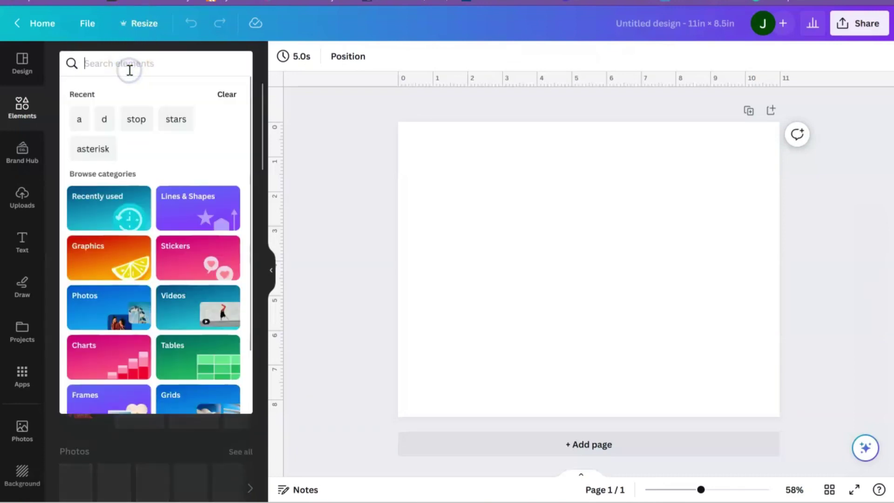
text(d)
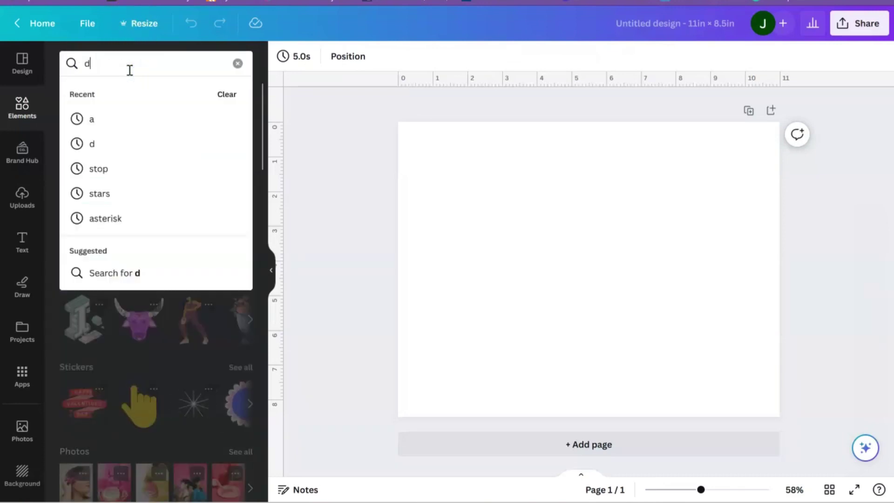
key(Return)
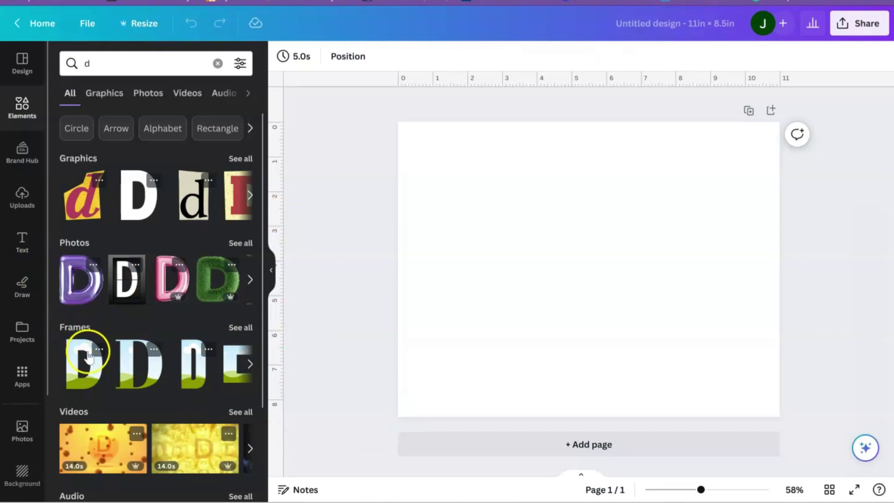
click(236, 331)
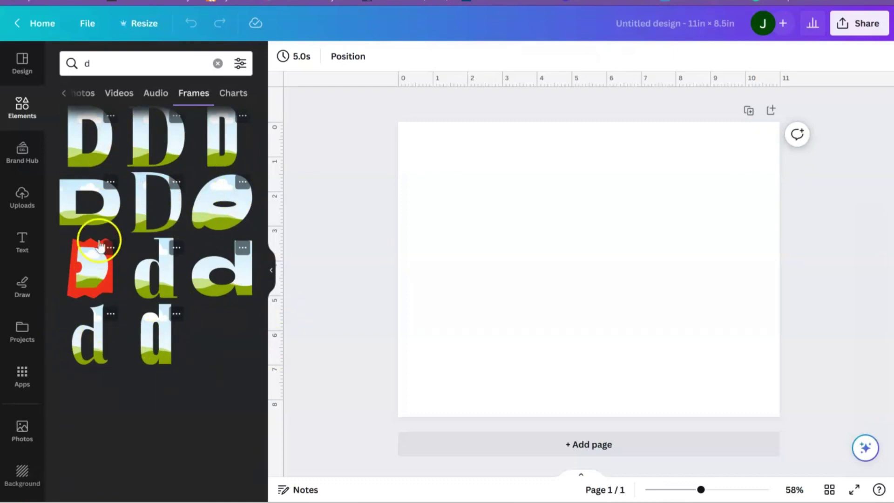
click(95, 164)
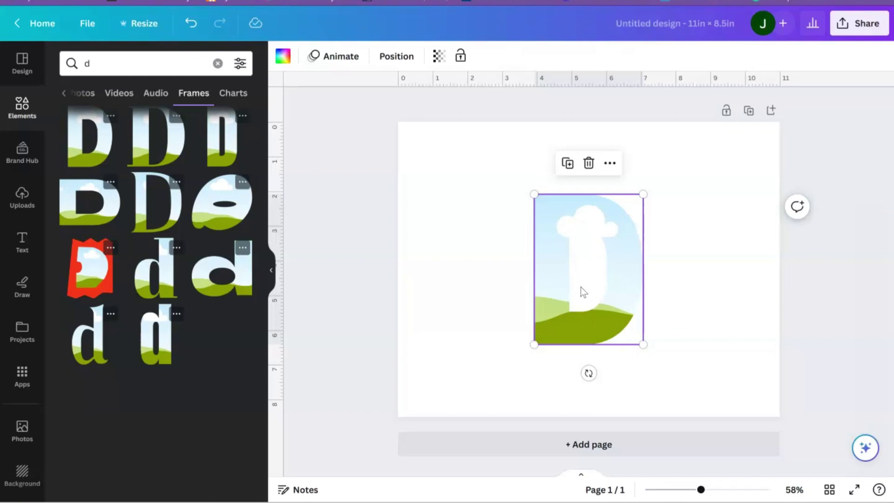
mouse_move(582, 291)
mouse_down()
mouse_move(583, 275)
mouse_move(471, 250)
mouse_move(590, 376)
mouse_move(599, 269)
mouse_move(593, 281)
mouse_move(581, 275)
mouse_up()
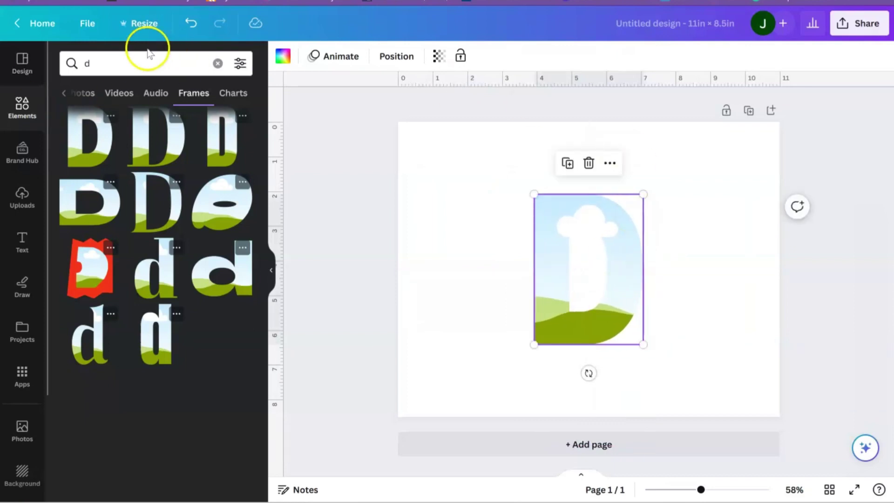
Duplicate the D frame and place the copy beside the original near the page's right edge.
click(147, 63)
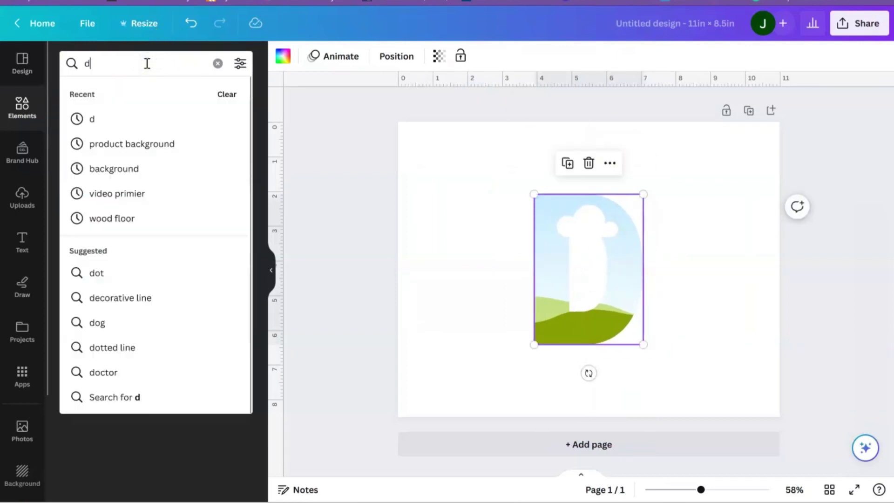
key(BackSpace)
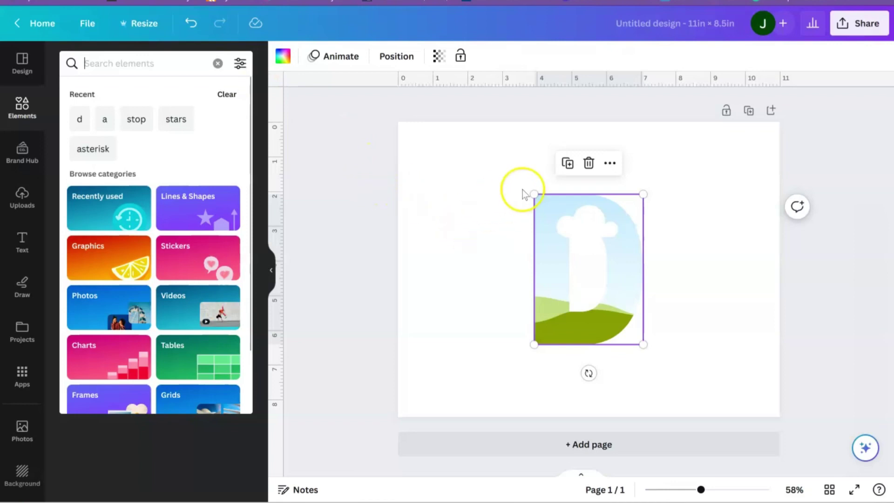
click(568, 164)
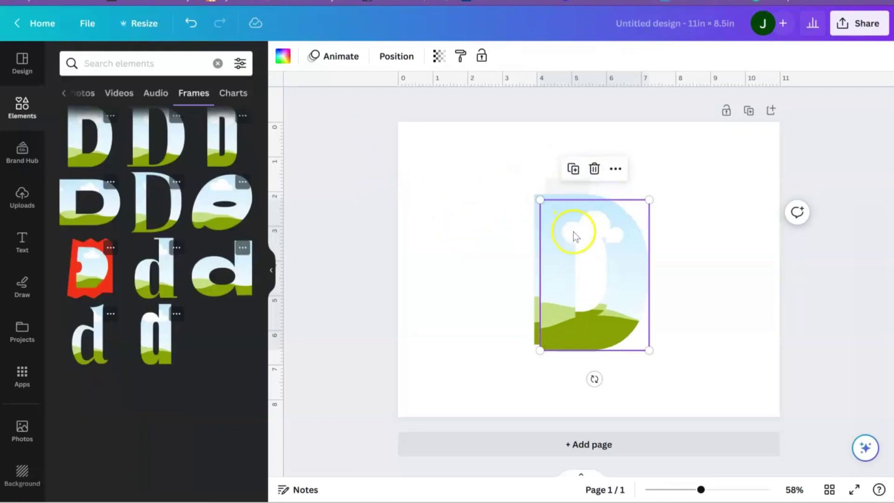
drag(574, 231, 704, 225)
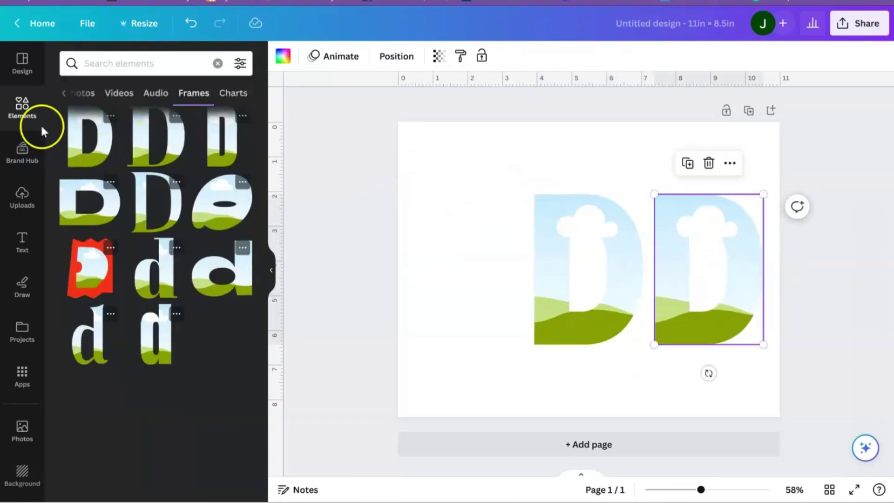
Search the elements for "a" and add the bold block capital A frame to the page.
click(126, 63)
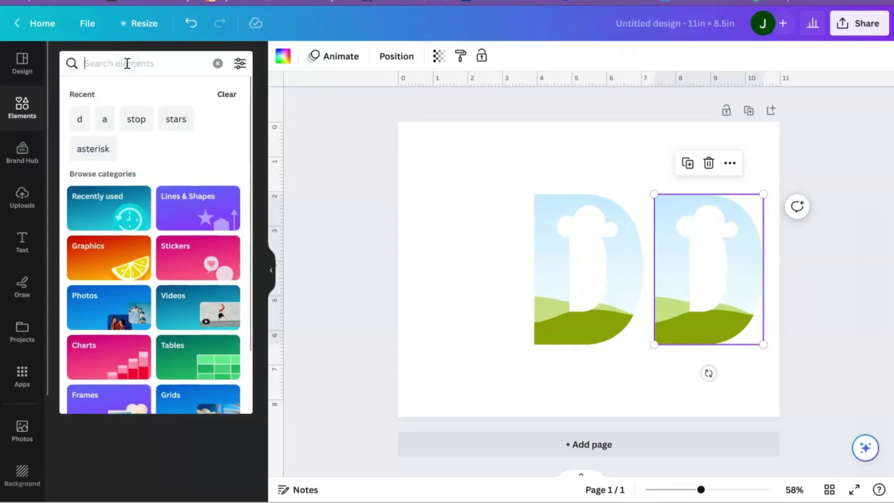
text(a)
key(Return)
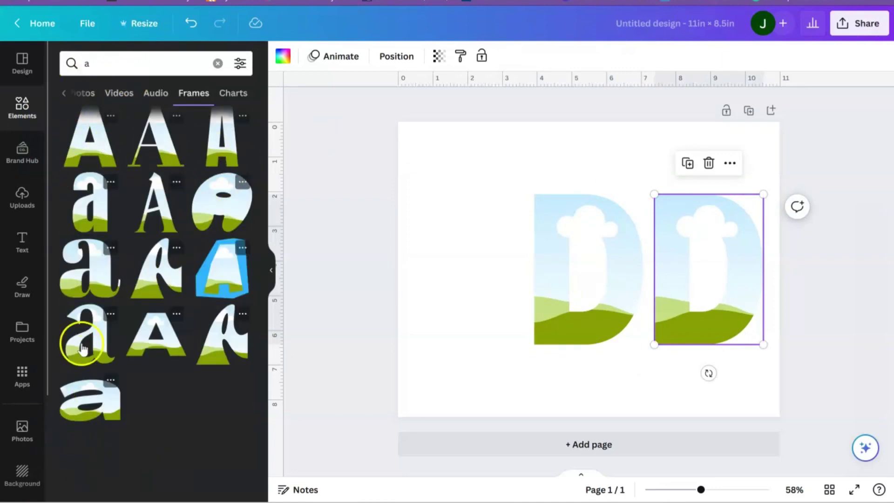
click(82, 138)
Arrange the letter frames to spell DAD, with one D near the page's left edge and the A between the two Ds.
drag(603, 293, 654, 300)
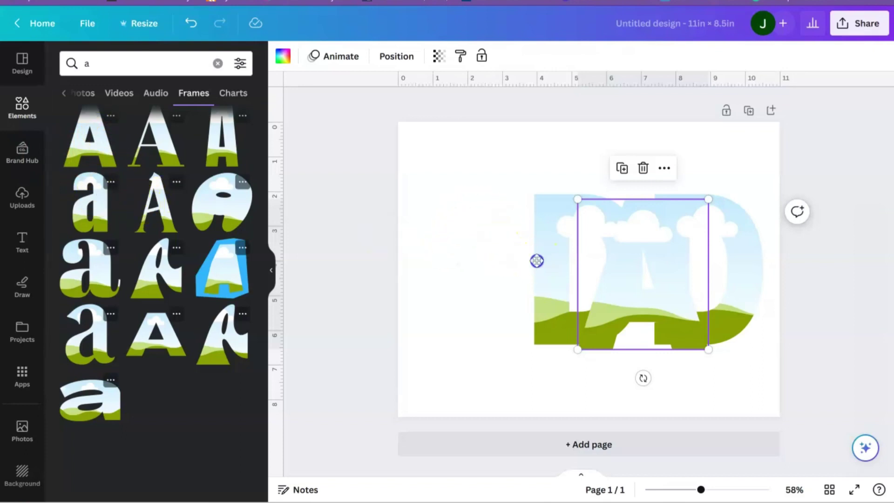
drag(537, 260, 413, 254)
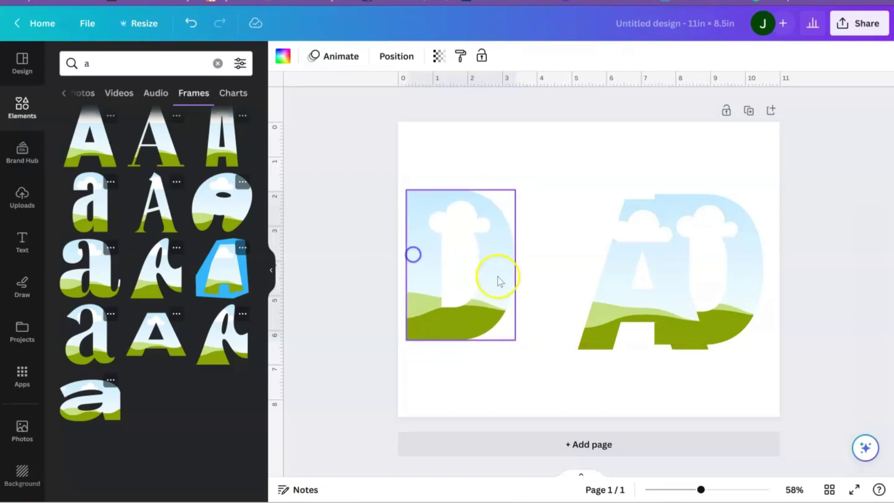
drag(669, 287, 605, 275)
Align the three letter frames along their bottom edges.
drag(404, 168, 754, 382)
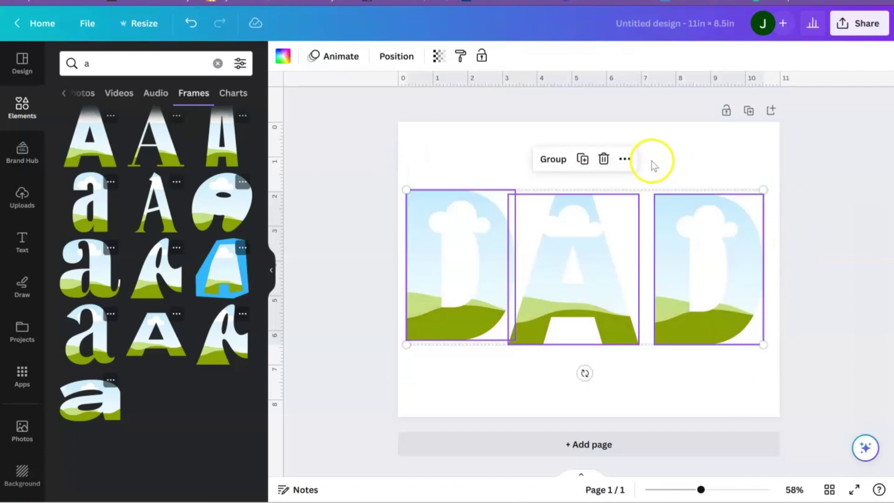
click(625, 160)
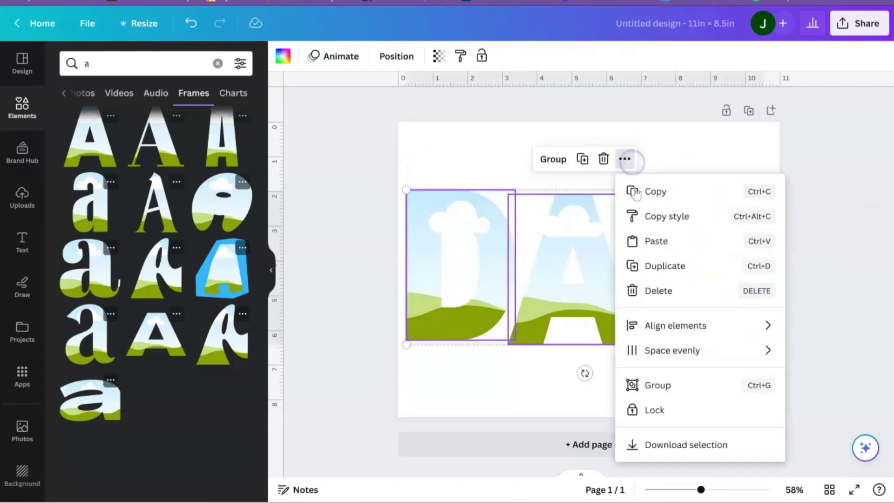
click(662, 328)
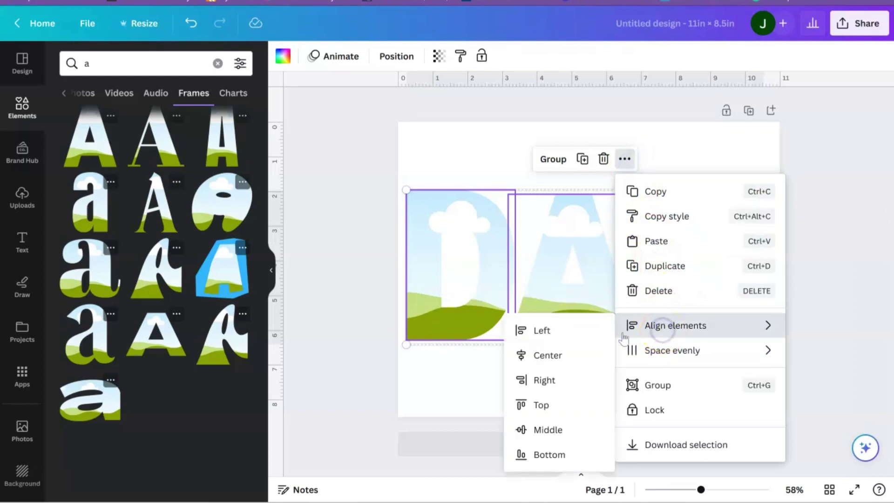
click(543, 455)
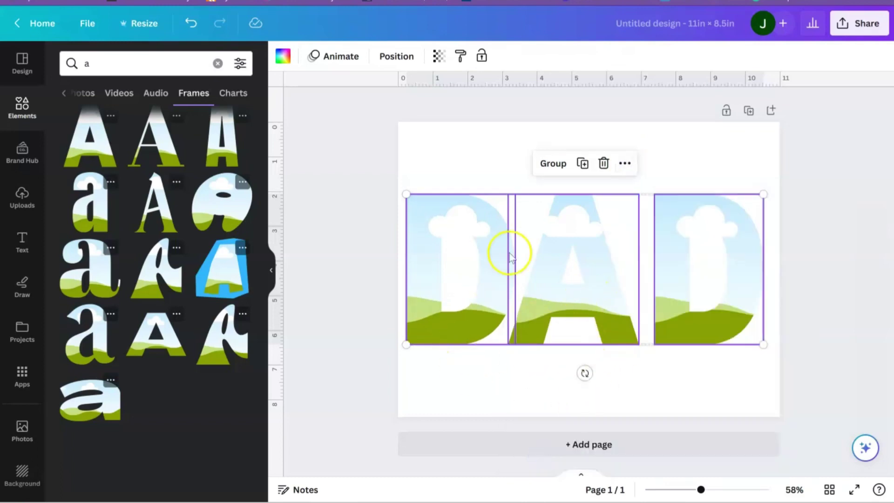
Group the three letter frames and enlarge the group slightly to nearly fill the page width, centred on the page.
click(561, 164)
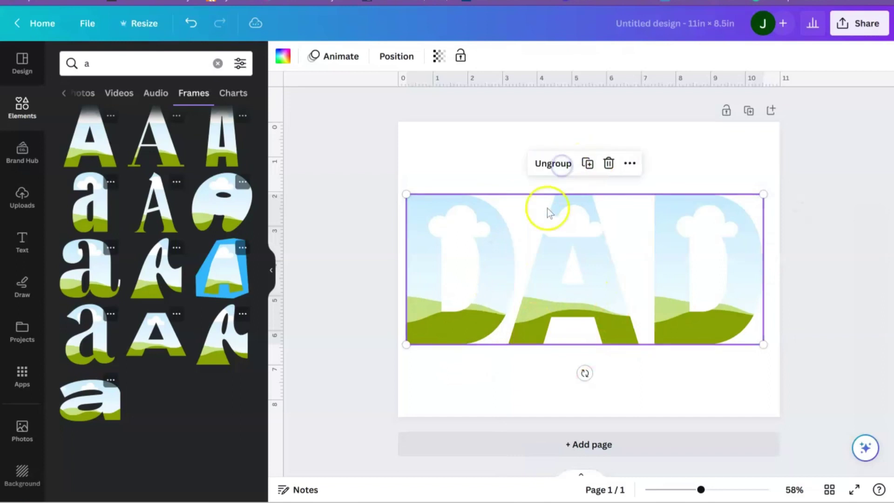
drag(399, 353, 394, 359)
drag(494, 328, 504, 323)
Set the page background to solid black.
click(493, 163)
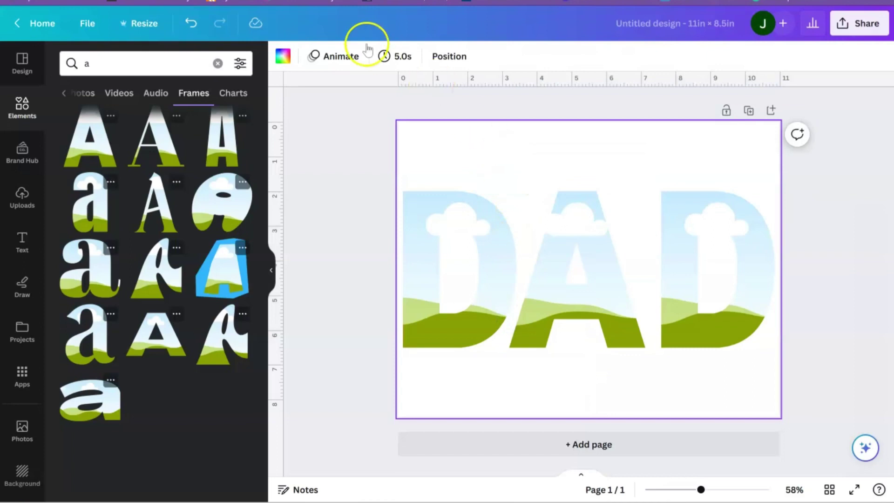
click(276, 60)
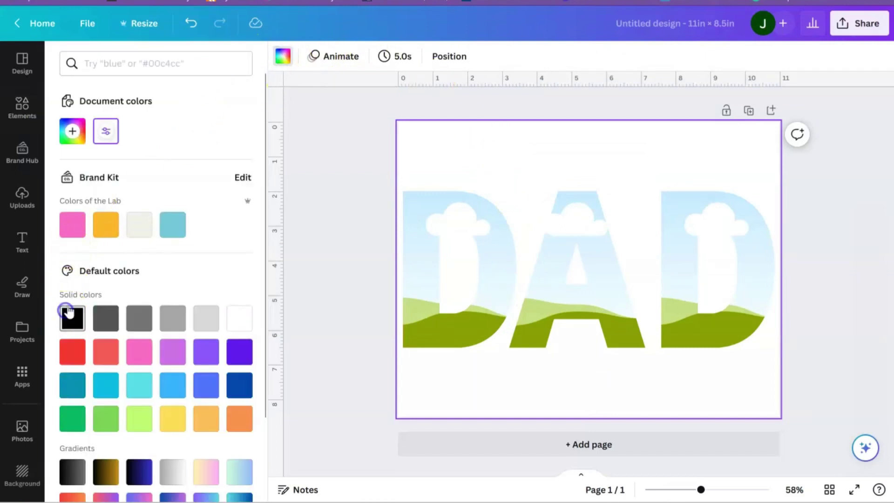
click(70, 312)
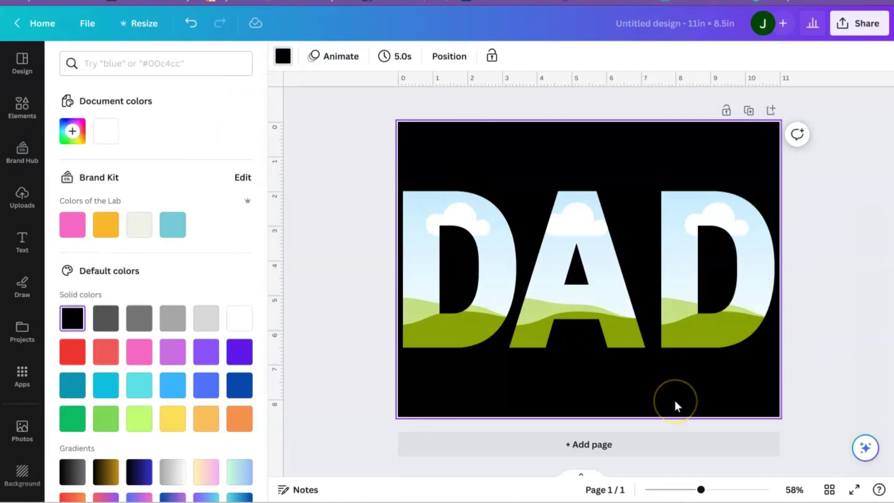
Fill the first D frame with the uploaded photo of two people standing on a road.
click(23, 193)
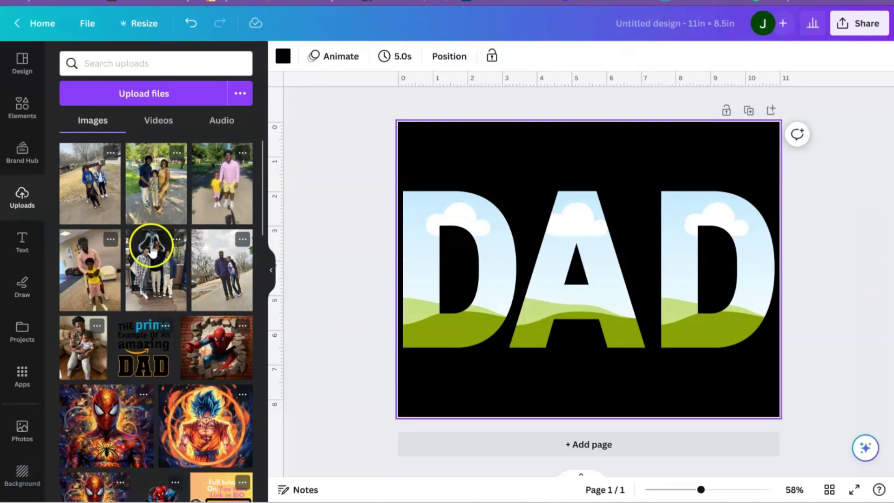
click(209, 256)
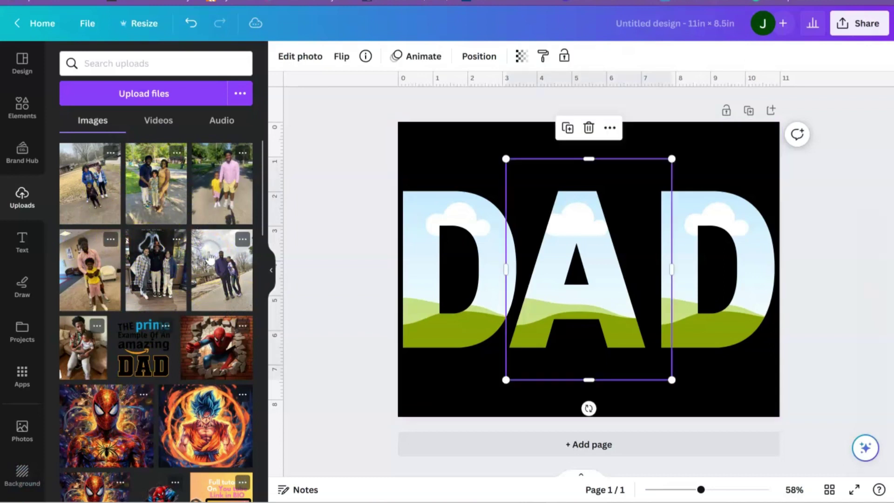
drag(598, 256, 485, 270)
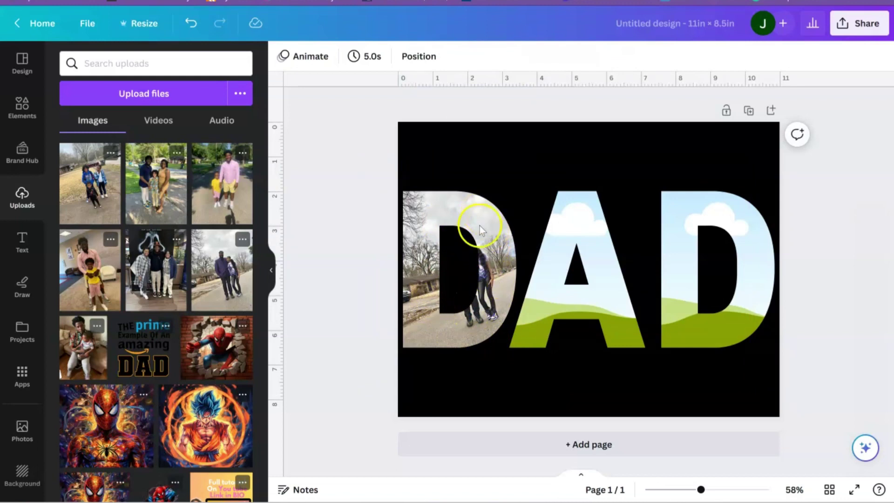
Ungroup the DAD letter frames and deselect them.
click(497, 301)
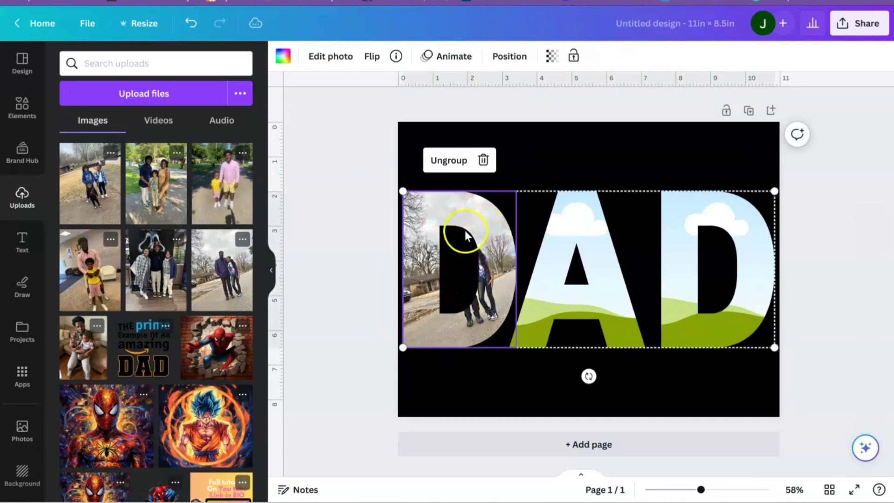
click(451, 163)
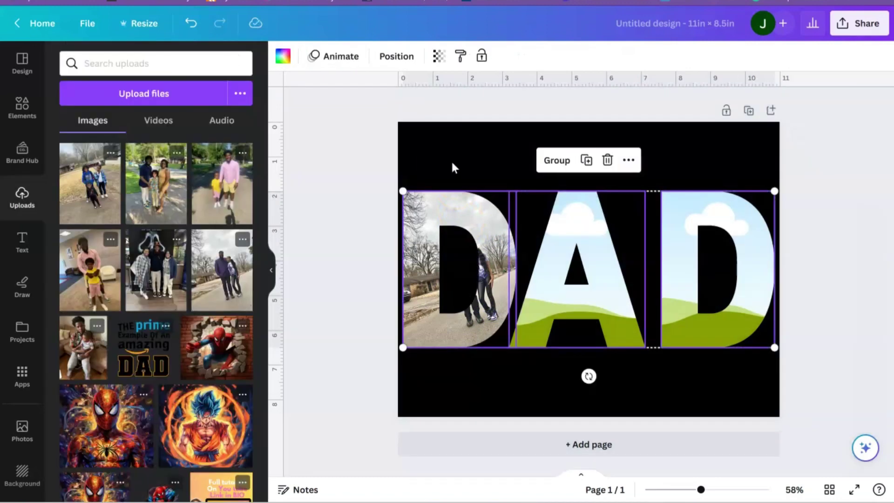
click(500, 310)
click(481, 147)
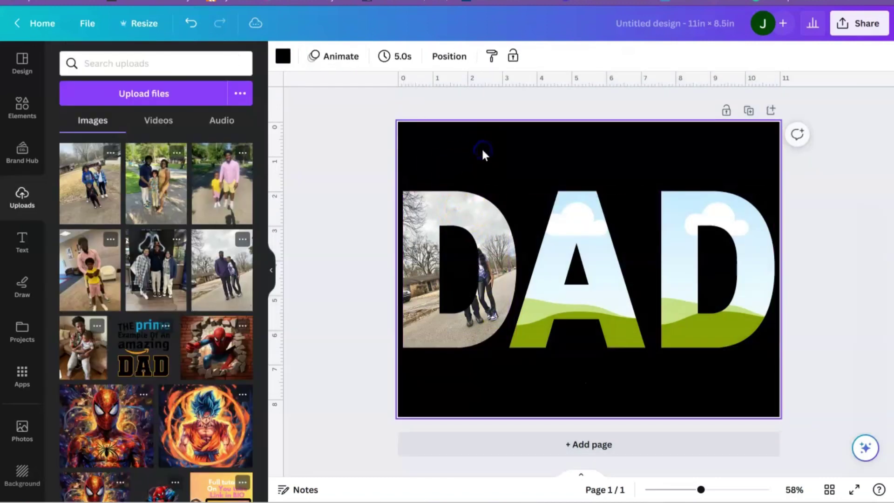
Enlarge the photo inside the first D frame and reposition it so the two people stand larger within the letter.
double_click(492, 230)
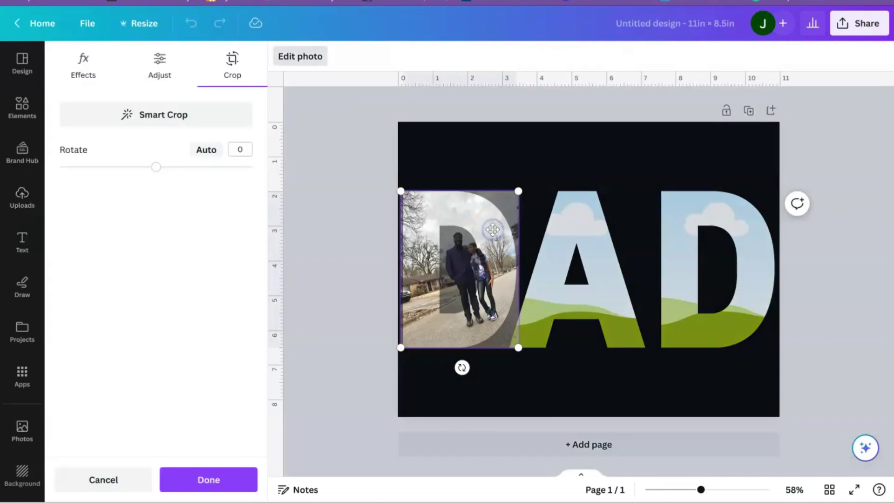
drag(395, 348, 341, 429)
drag(446, 409, 447, 332)
drag(348, 368, 331, 385)
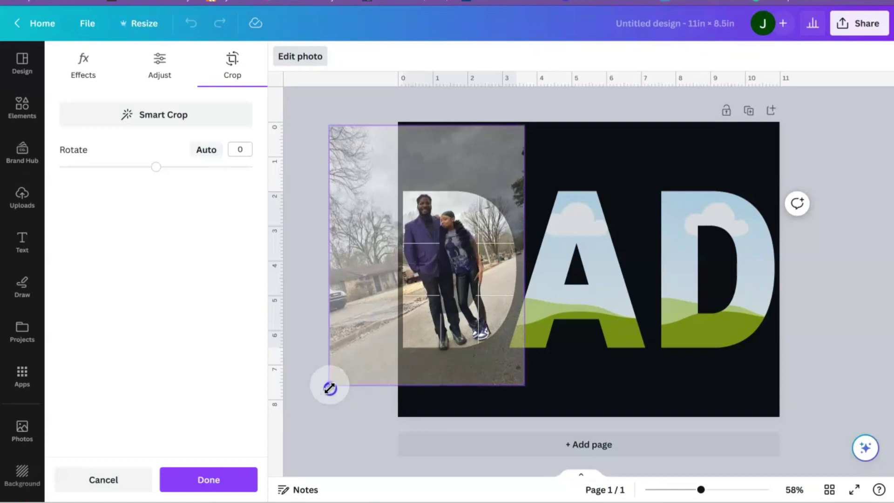
drag(467, 359, 479, 363)
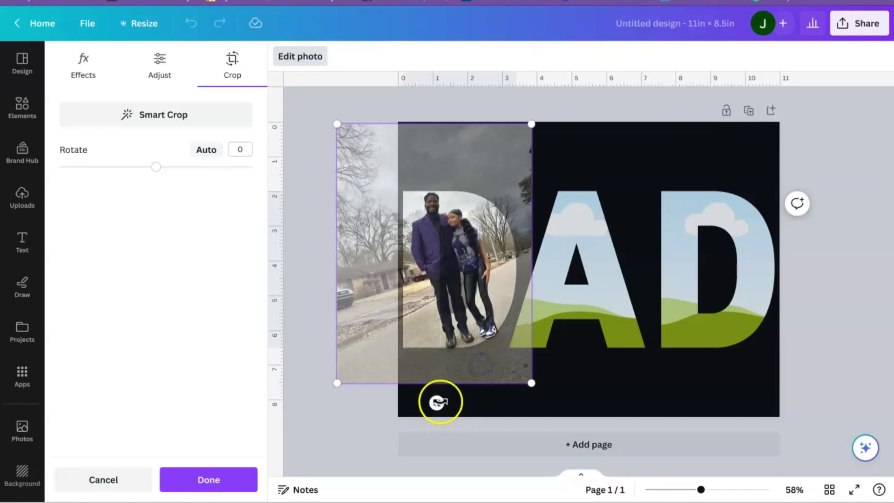
Rotate the first D's photo to 12.6, enlarge it slightly, shift the people toward the letter's curved side, and apply the crop.
drag(437, 402, 406, 408)
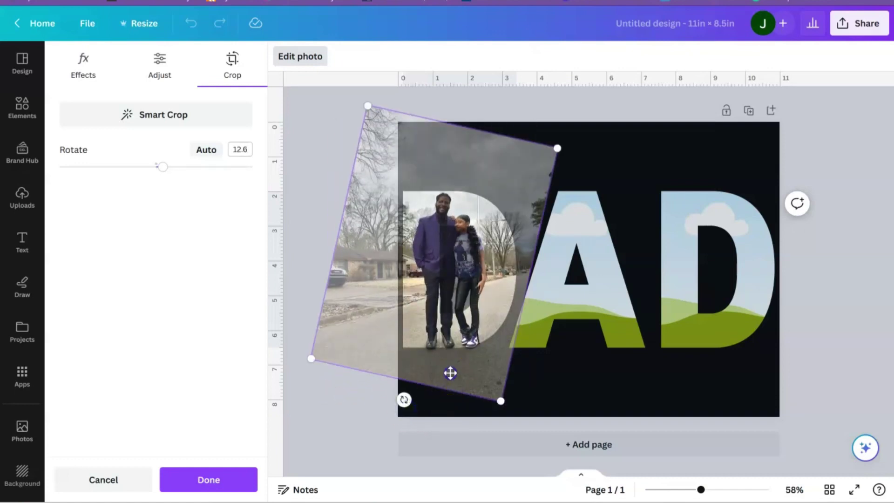
mouse_move(450, 373)
mouse_down()
mouse_move(480, 367)
mouse_move(476, 377)
mouse_move(481, 368)
mouse_move(450, 371)
mouse_up()
click(543, 343)
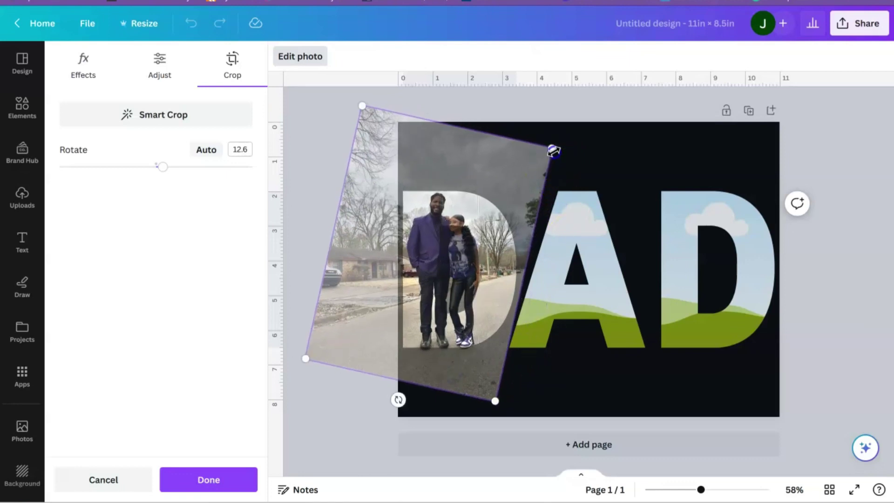
drag(553, 150, 557, 143)
click(456, 256)
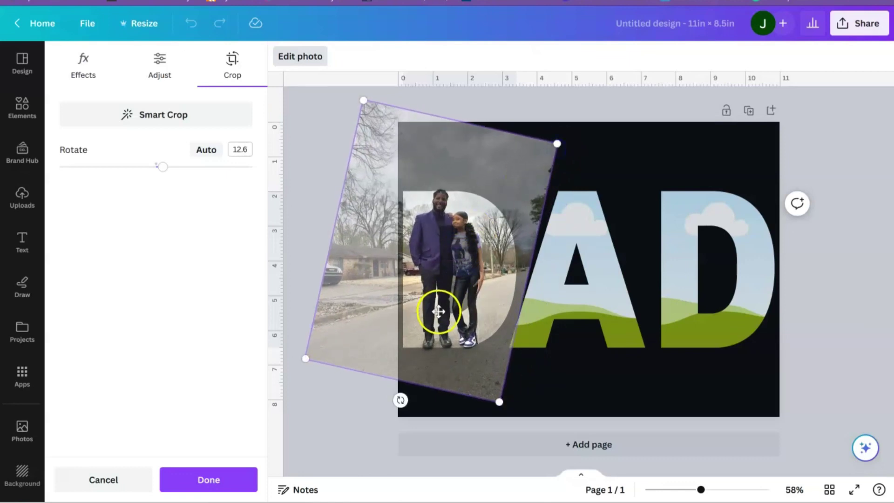
drag(438, 312, 475, 316)
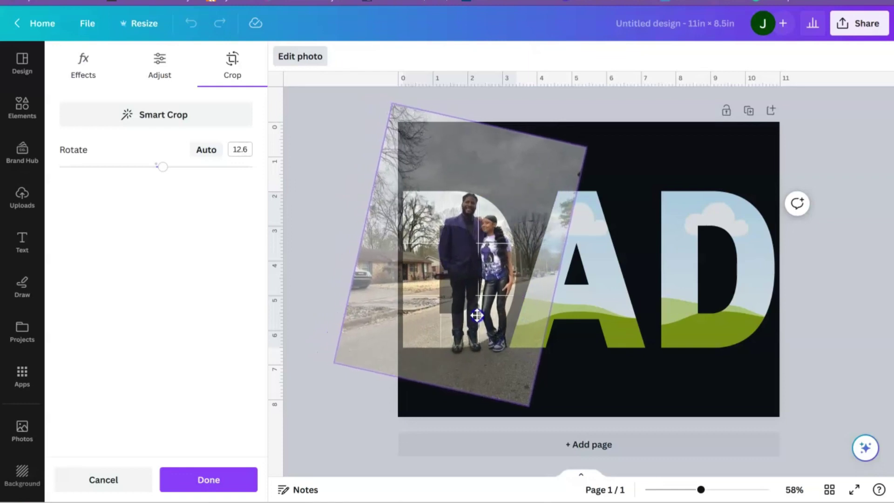
drag(476, 315, 477, 317)
click(219, 482)
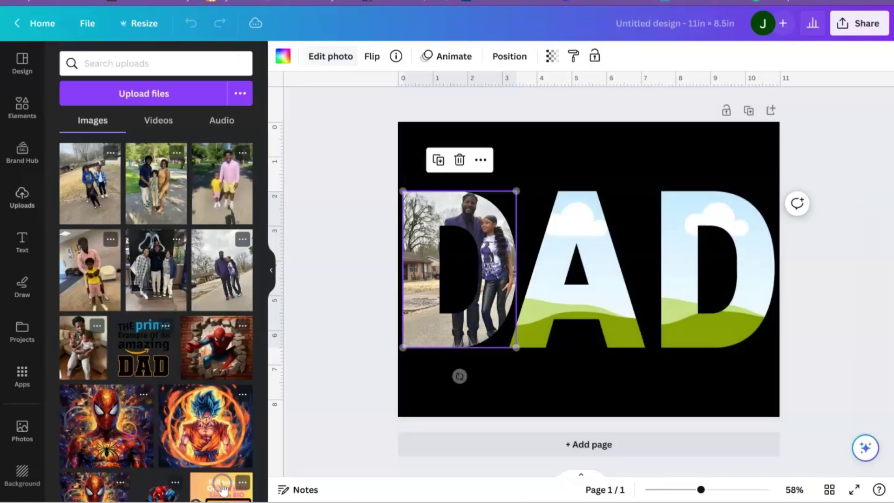
click(578, 409)
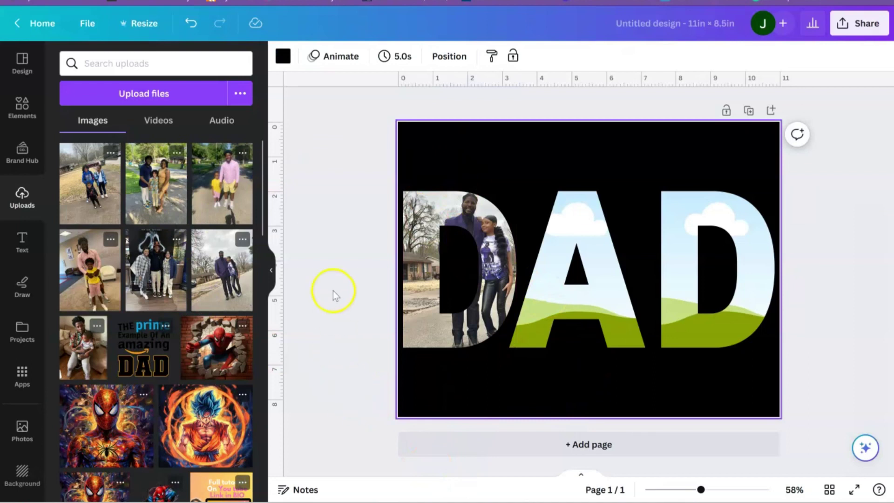
Fill the A frame with the uploaded photo of three people before a poster, and nudge the letter slightly toward the last D.
click(167, 270)
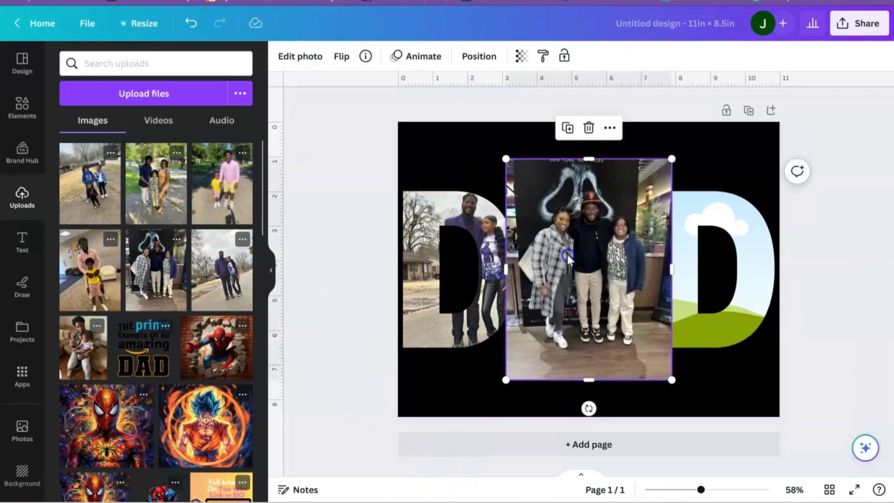
drag(568, 258, 589, 275)
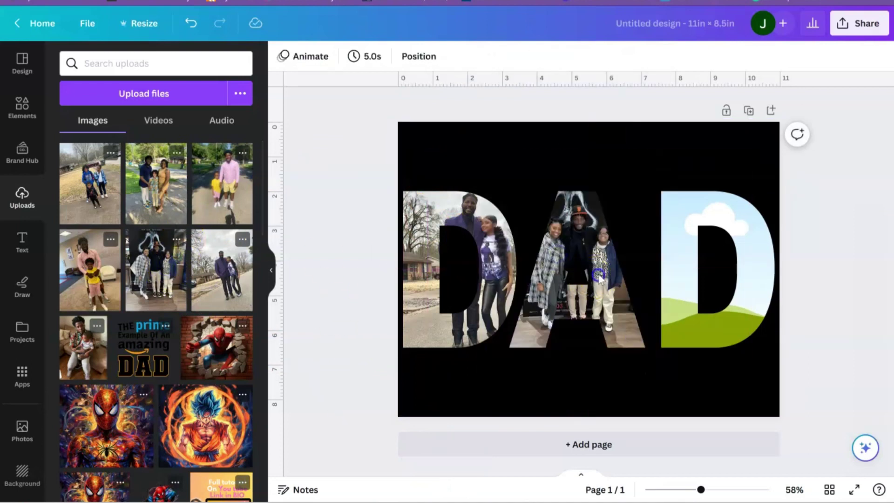
click(599, 279)
mouse_move(509, 348)
mouse_down()
mouse_move(445, 396)
mouse_move(526, 339)
mouse_move(517, 361)
mouse_up()
drag(560, 307, 564, 303)
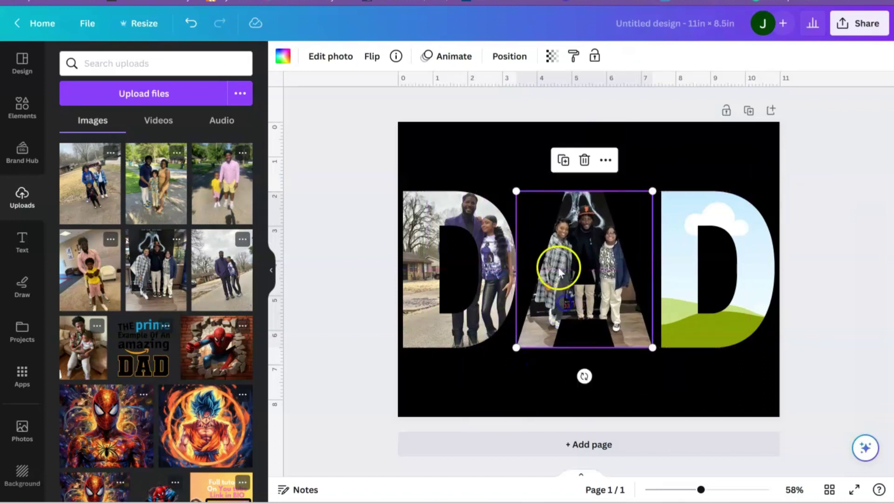
Enlarge and reposition the photo inside the A so the man in the cap and the person in the blue jacket show; apply the crop.
double_click(560, 263)
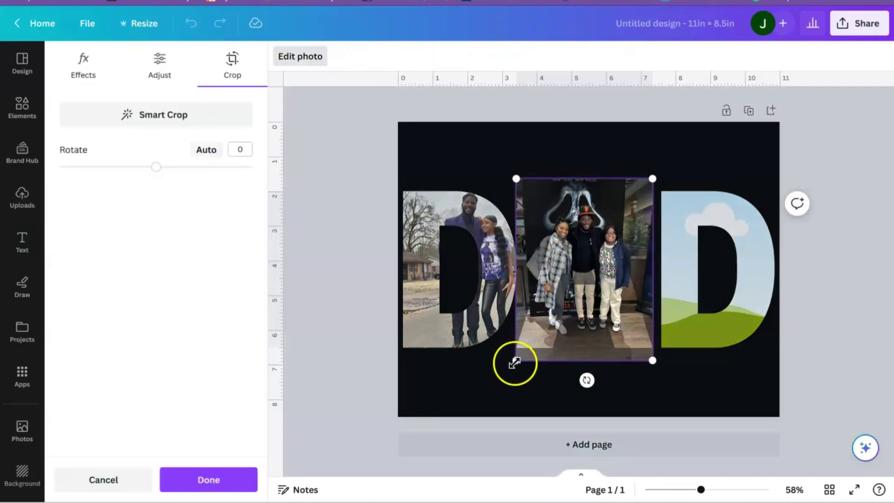
drag(515, 363, 453, 421)
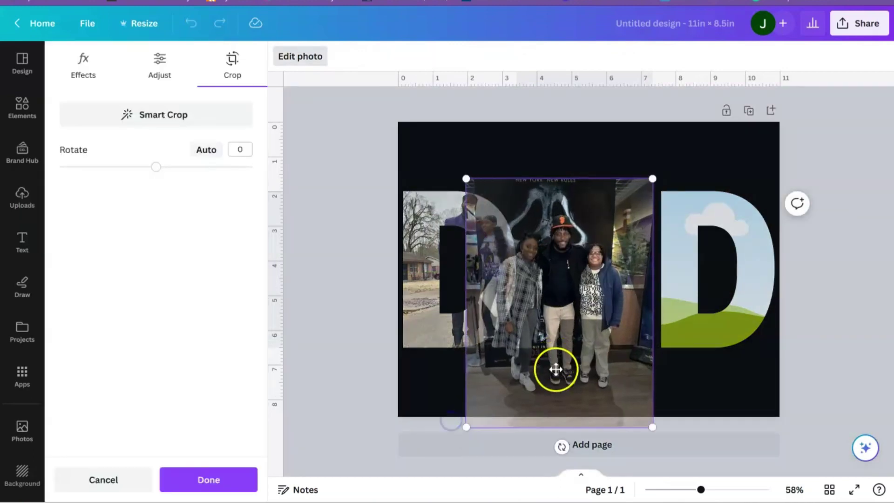
drag(549, 391, 558, 371)
click(209, 480)
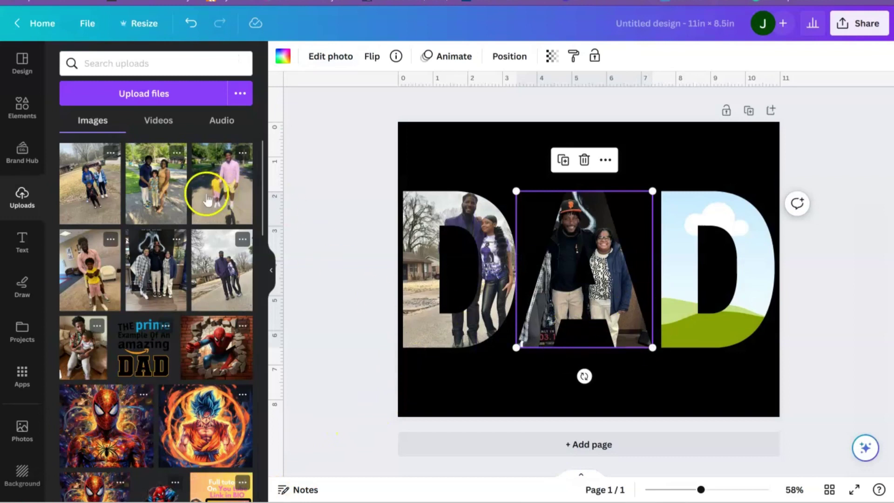
Fill the last D frame with the uploaded photo of three children outdoors, then enlarge and reposition it to show them all.
drag(118, 196, 686, 299)
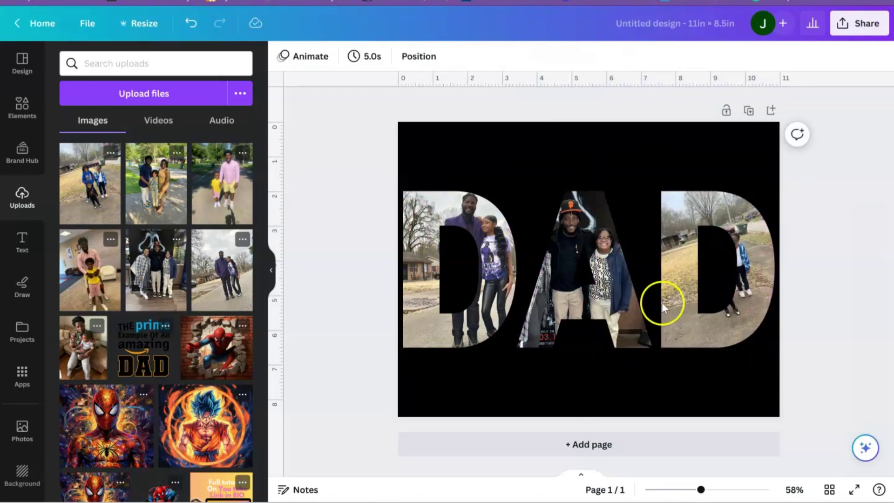
double_click(686, 312)
drag(659, 348, 569, 424)
drag(700, 369, 717, 300)
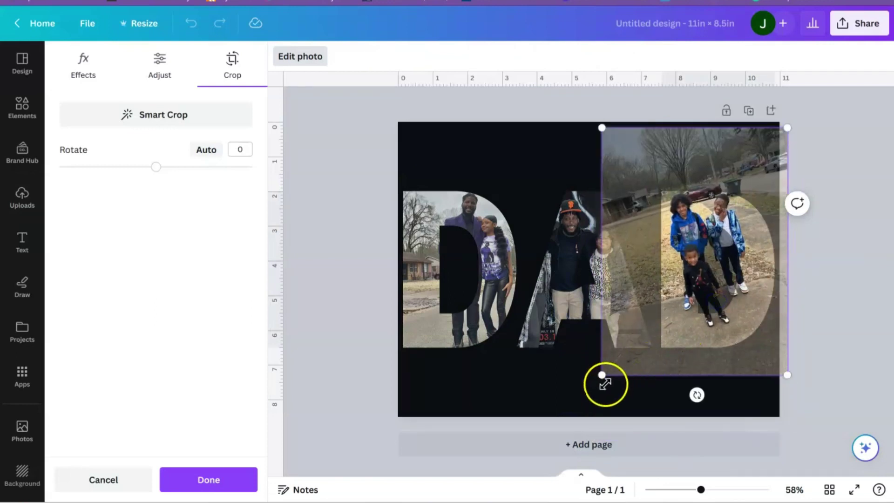
drag(605, 379, 583, 401)
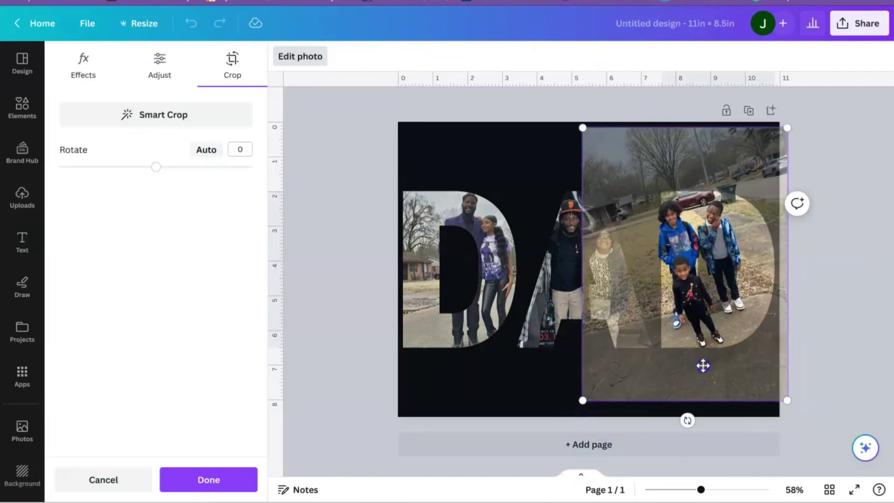
drag(703, 365, 719, 367)
Rotate the last D's photo to 10.5, shift it to fit the children within the letter, and apply the crop.
drag(694, 419, 666, 427)
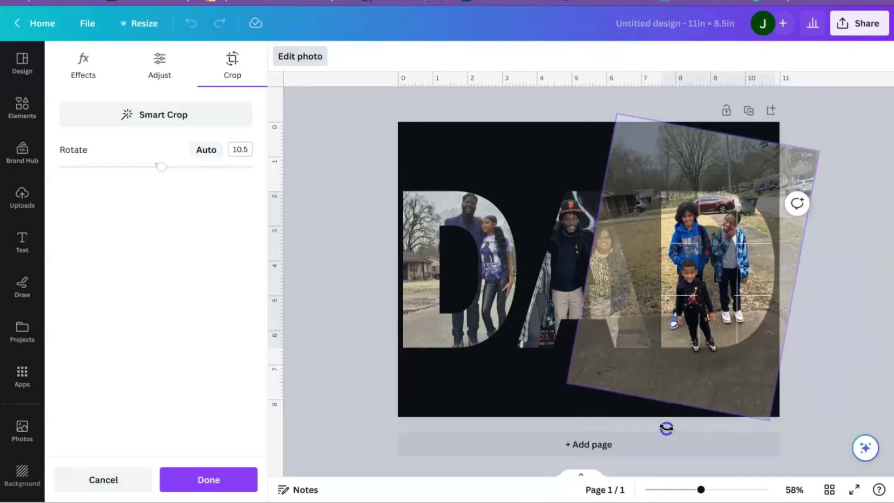
drag(736, 363, 729, 357)
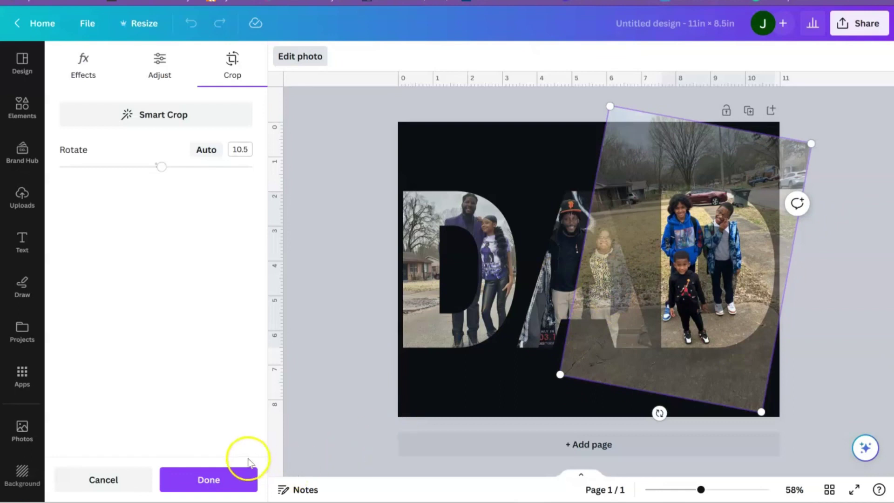
click(222, 485)
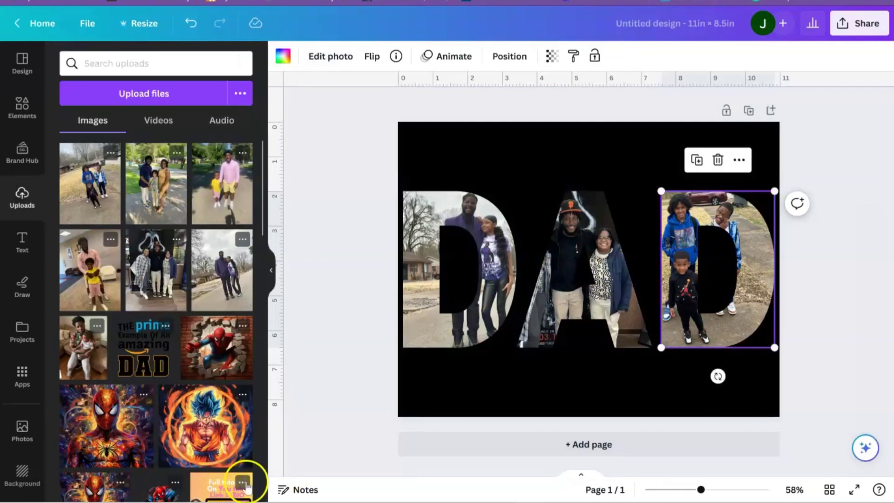
click(501, 168)
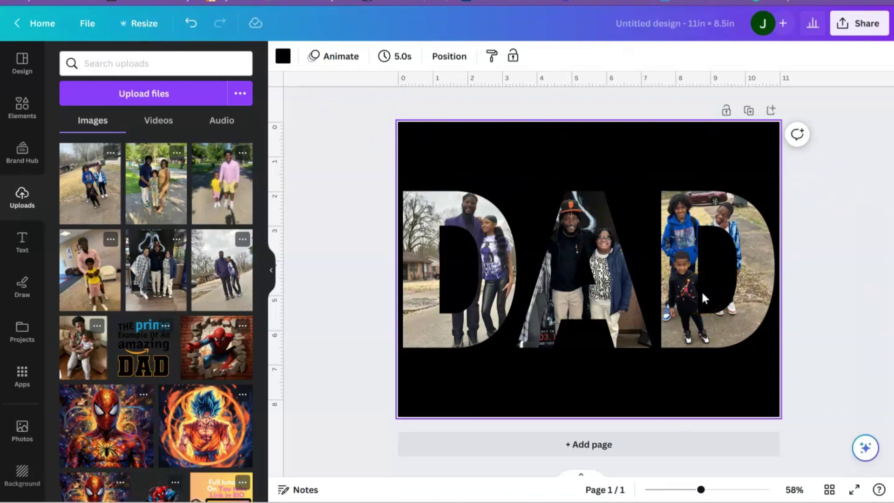
Download the design as a PNG at size 1 with a transparent background.
click(852, 25)
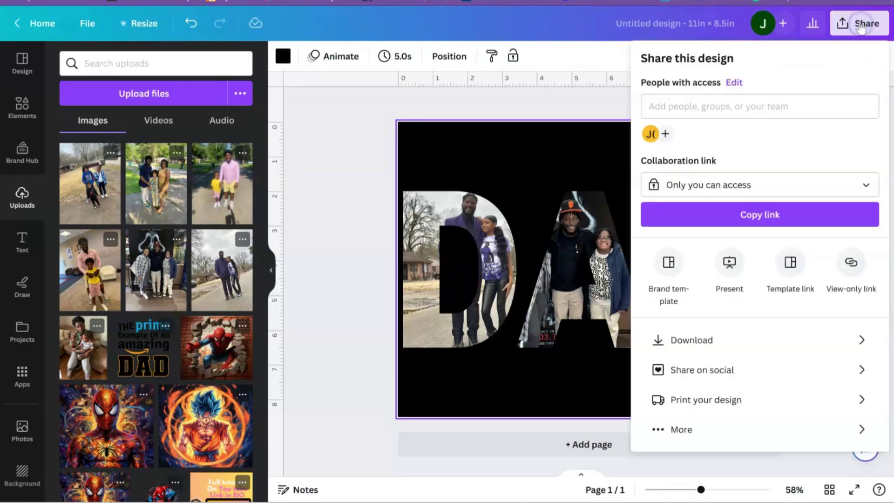
click(706, 340)
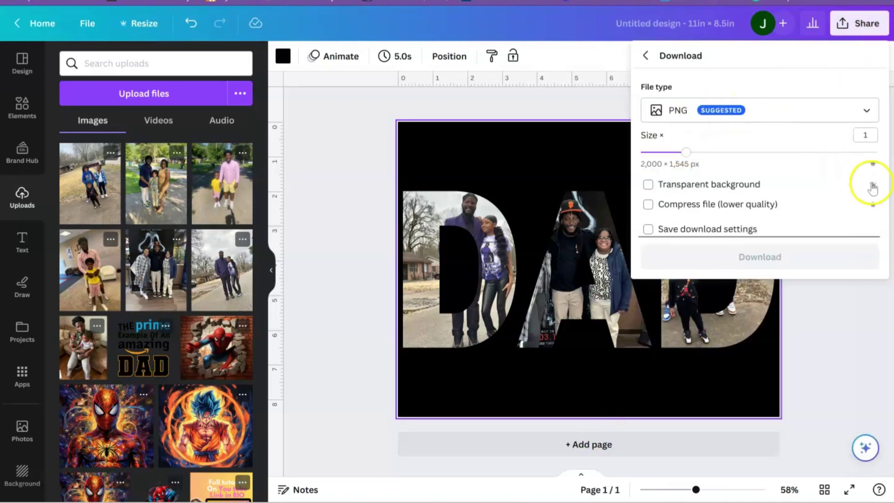
click(669, 186)
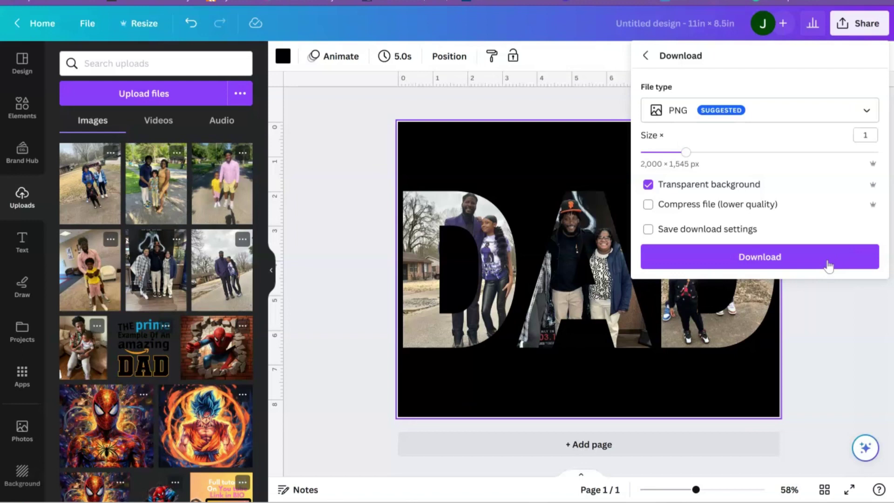
click(828, 263)
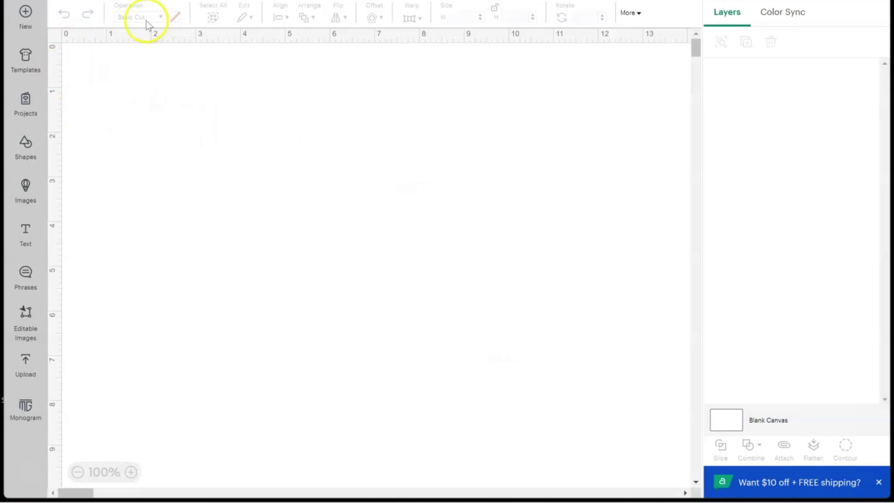
In Cricut Design Space, load the Untitled design(52) PNG file for upload as an image.
click(26, 373)
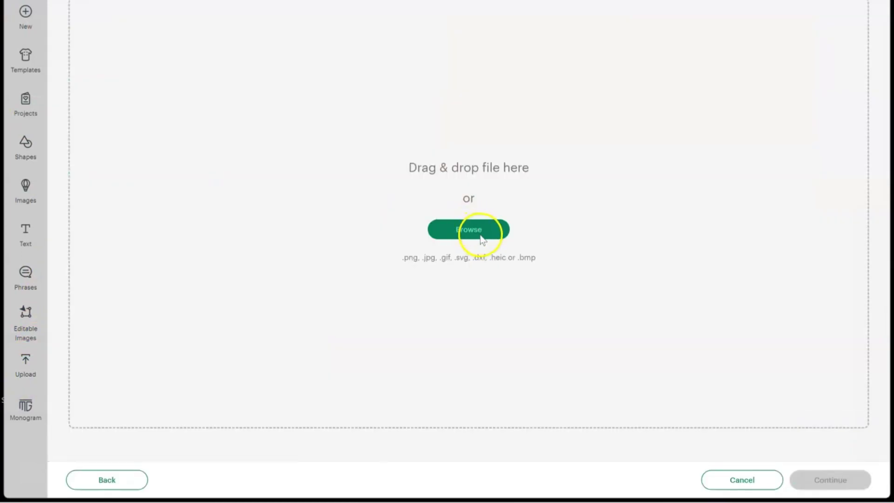
click(484, 235)
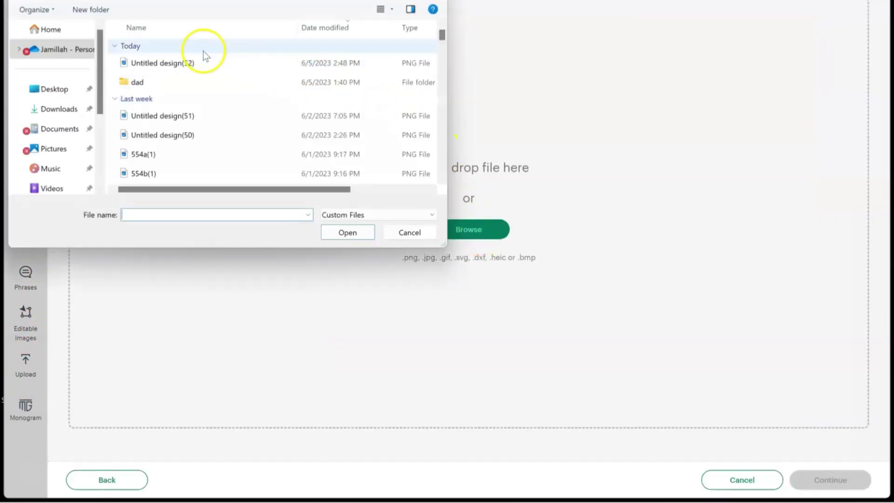
click(203, 68)
click(348, 232)
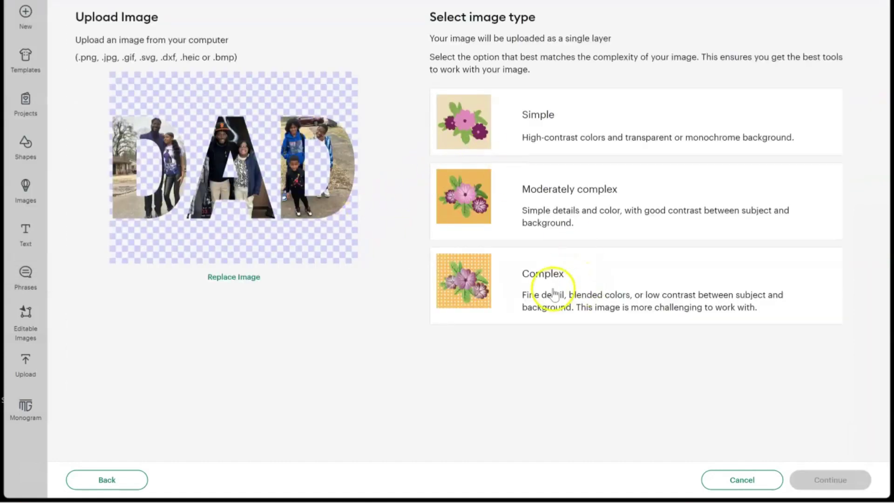
Set the DAD image type to Complex and accept it without removing any background.
click(552, 294)
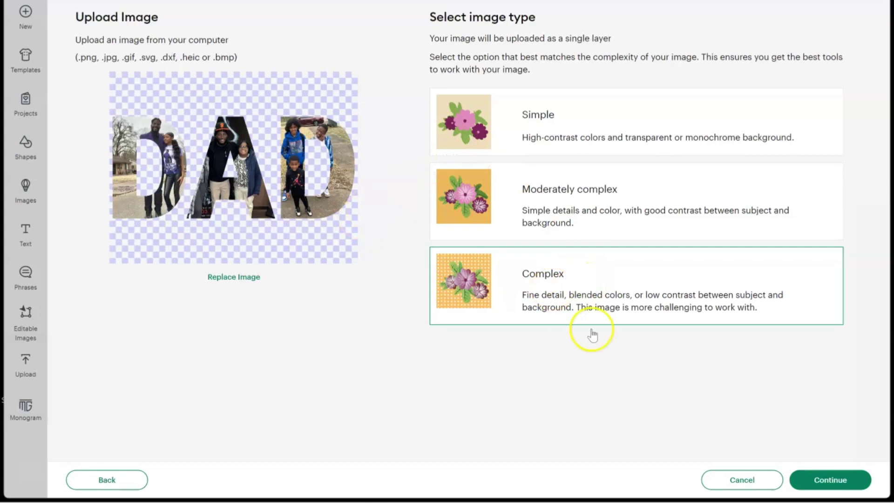
click(830, 480)
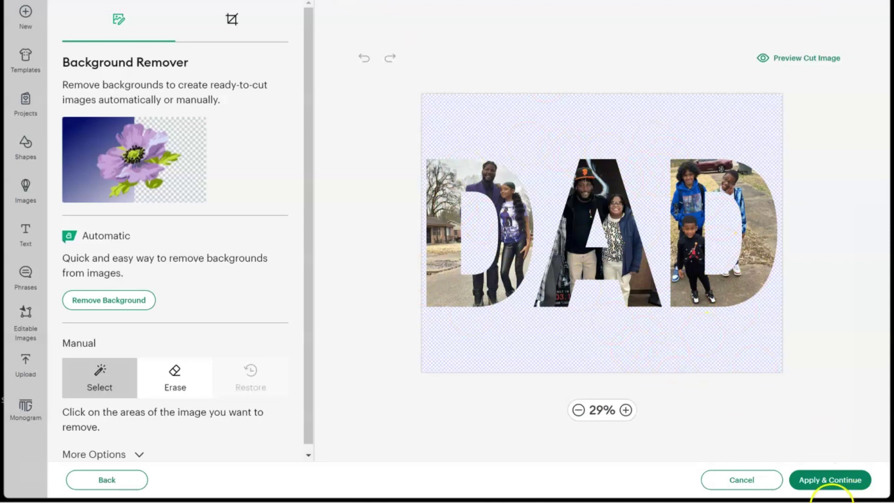
click(832, 488)
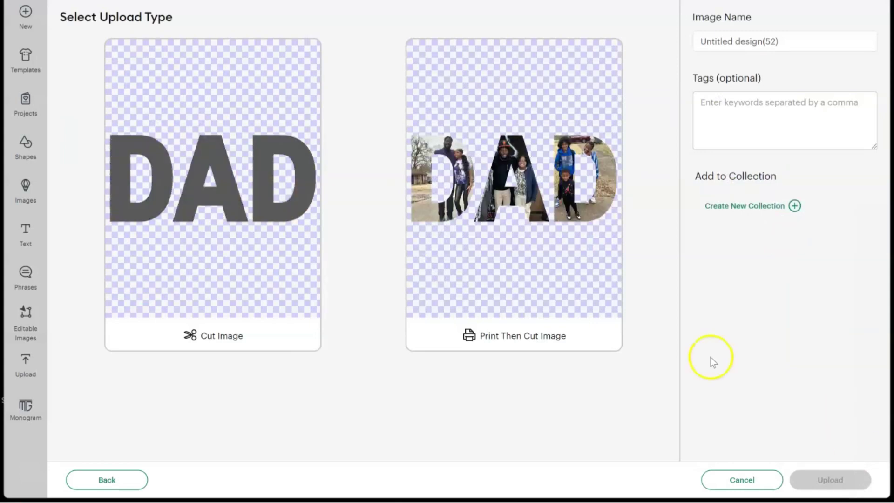
Upload the DAD image as a Print Then Cut image and add it to the canvas.
click(540, 222)
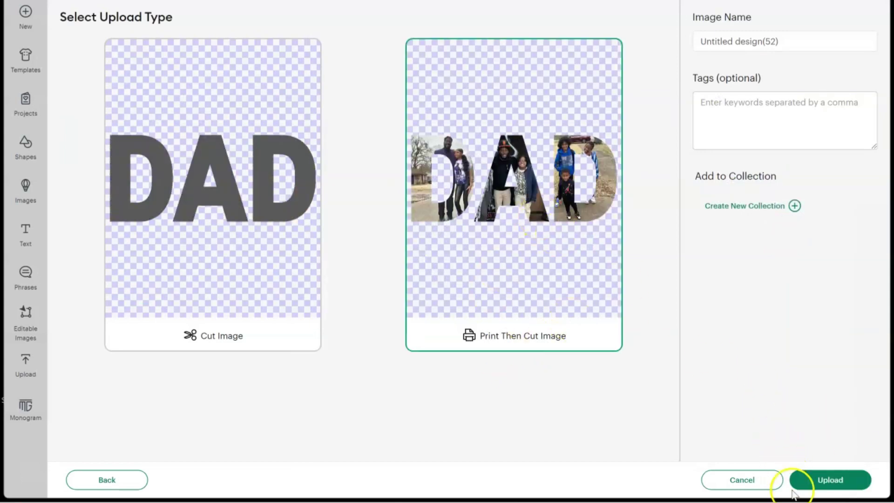
click(838, 482)
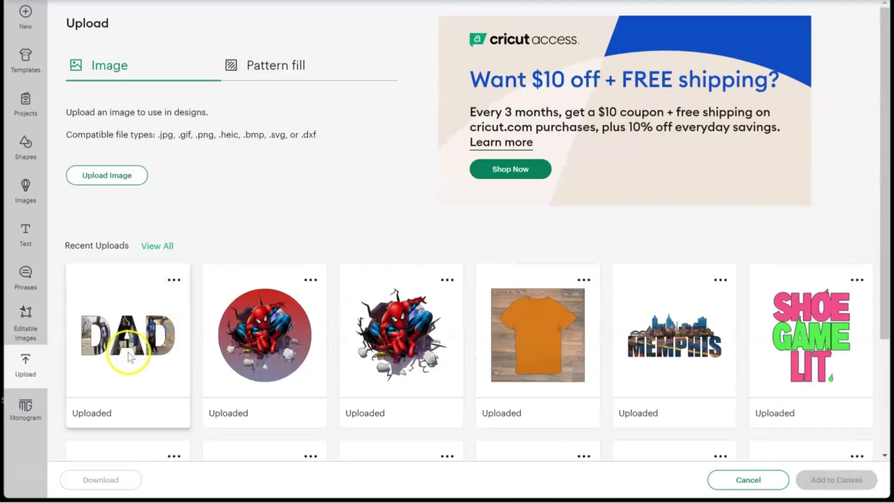
click(127, 352)
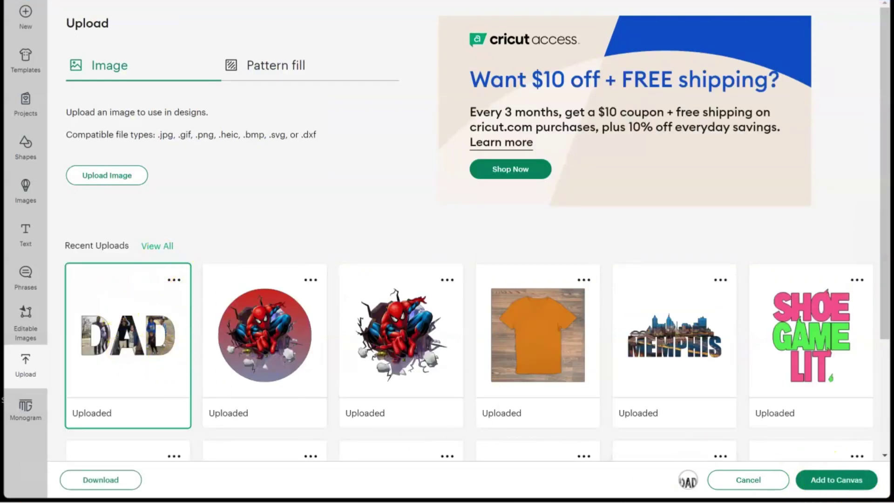
click(828, 487)
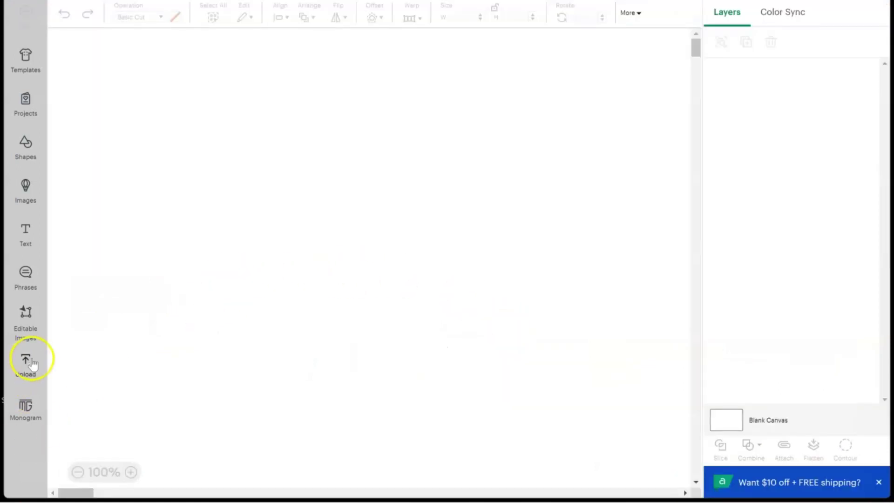
click(31, 368)
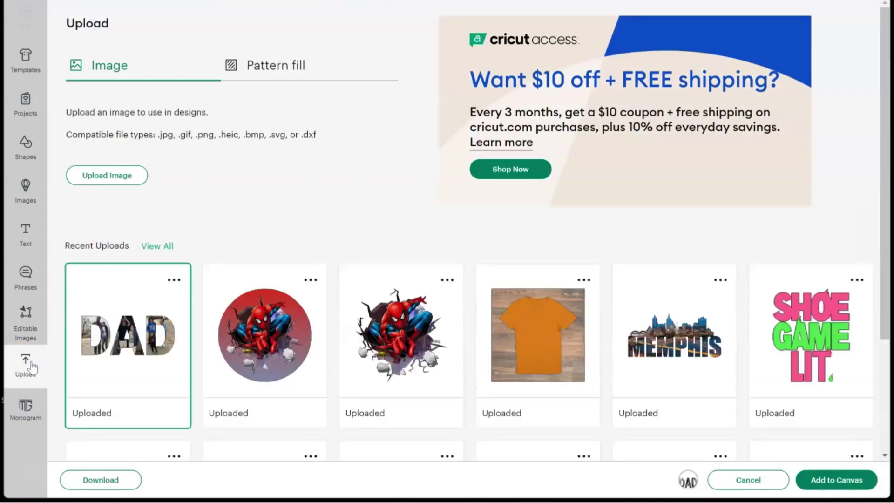
click(836, 480)
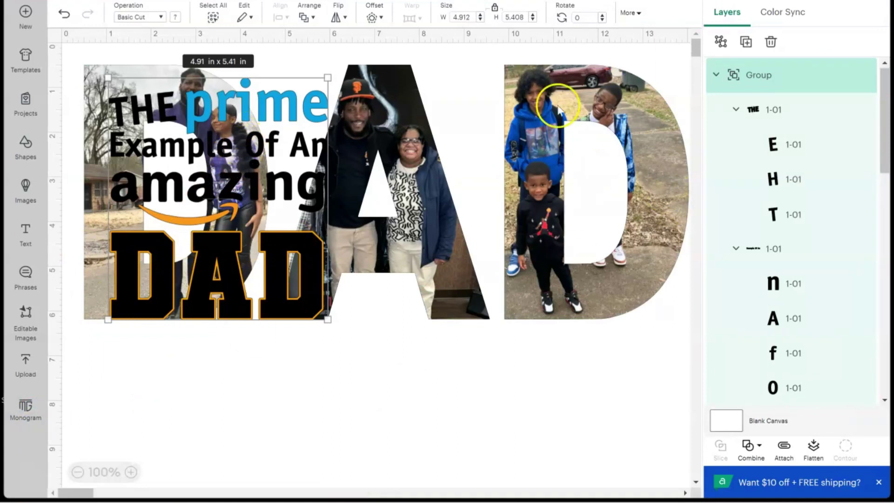
Move the DAD photo image off the "THE prime Example Of An amazing DAD" phrase and place the phrase centred above it.
click(78, 472)
click(78, 472)
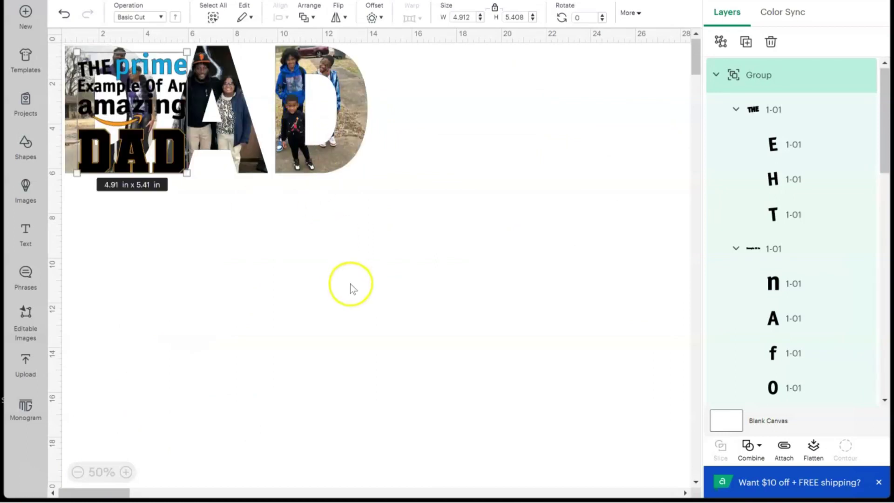
drag(350, 284, 449, 303)
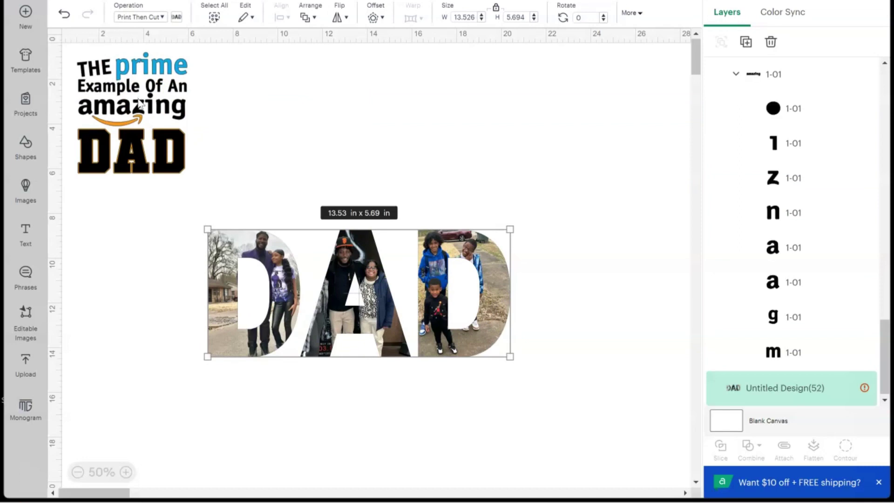
drag(140, 105, 353, 138)
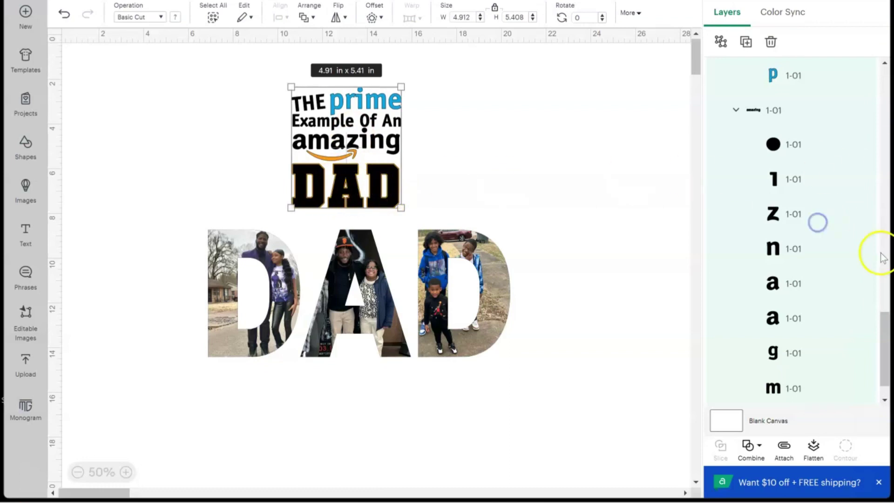
Hide the phrase's black DAD letters and the orange DAD letters behind them.
drag(884, 340, 858, 49)
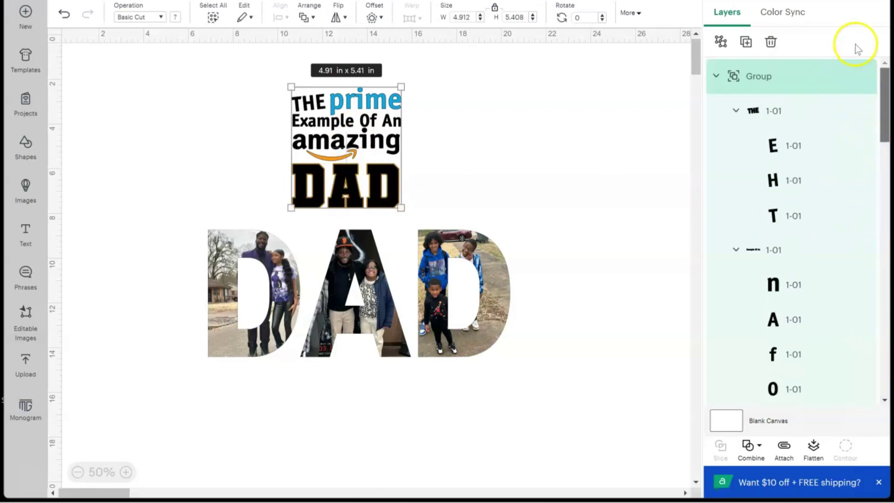
scroll(861, 139, down, 15)
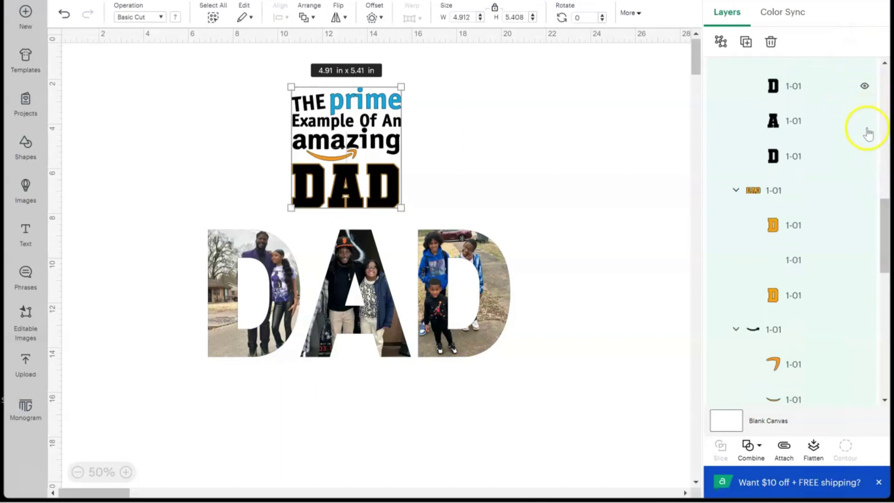
click(864, 157)
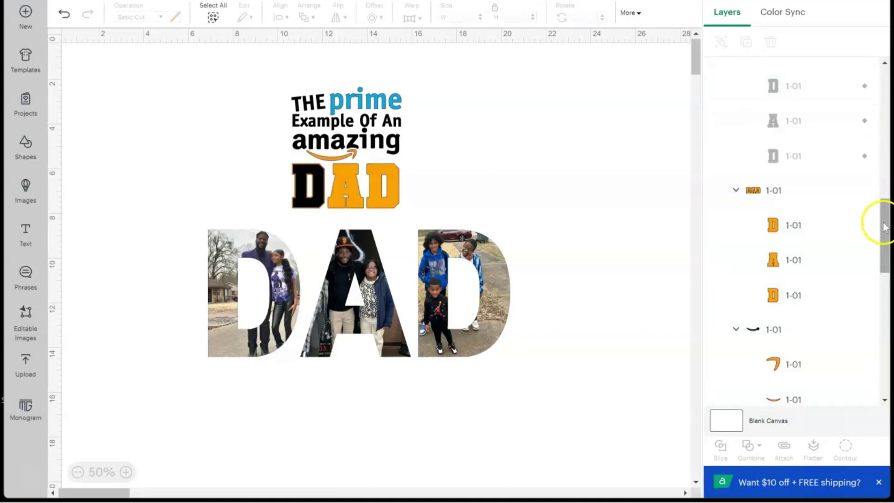
scroll(878, 219, down, 3)
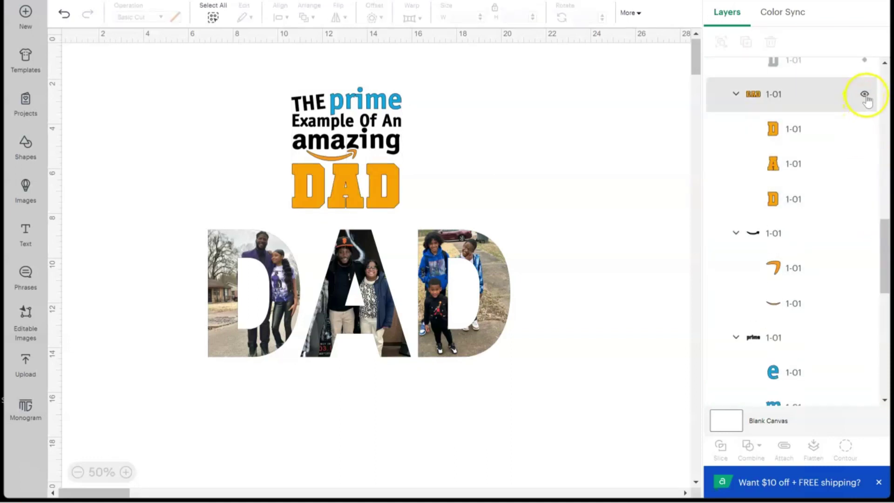
click(865, 96)
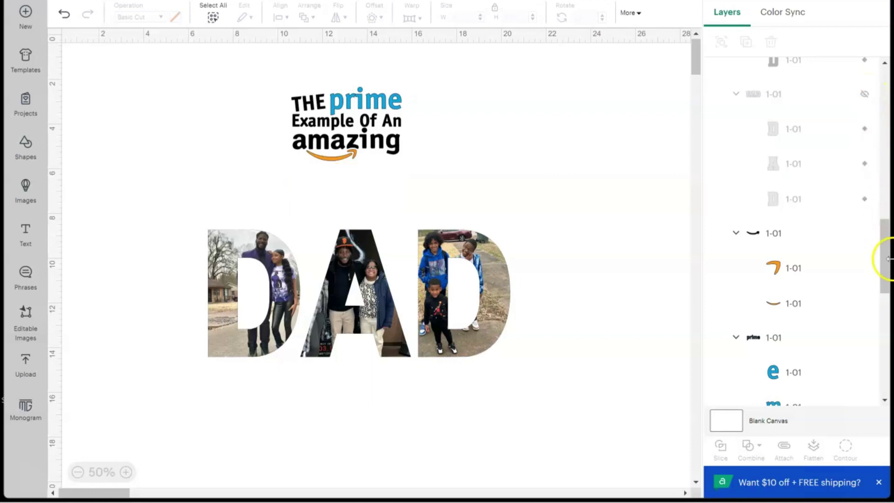
Scale the DAD photo image down to about 6.33 by 2.67 in and move it up beneath the phrase.
click(423, 320)
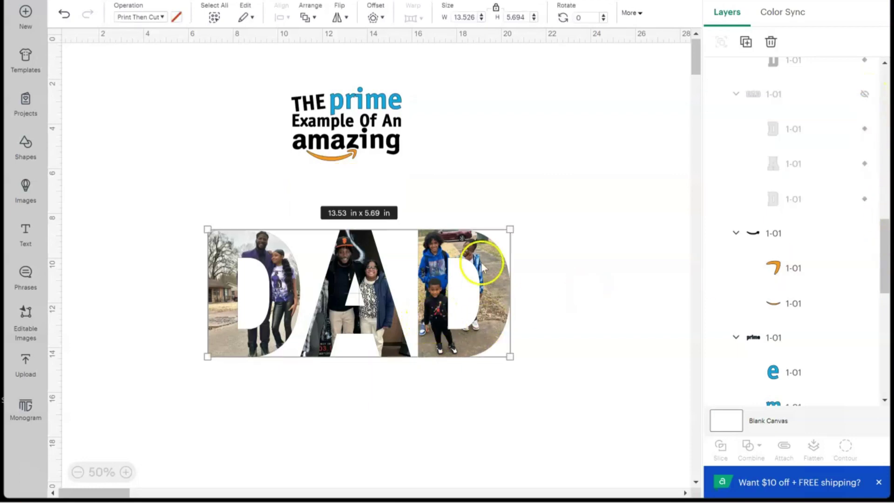
drag(510, 229, 391, 373)
drag(341, 347, 381, 229)
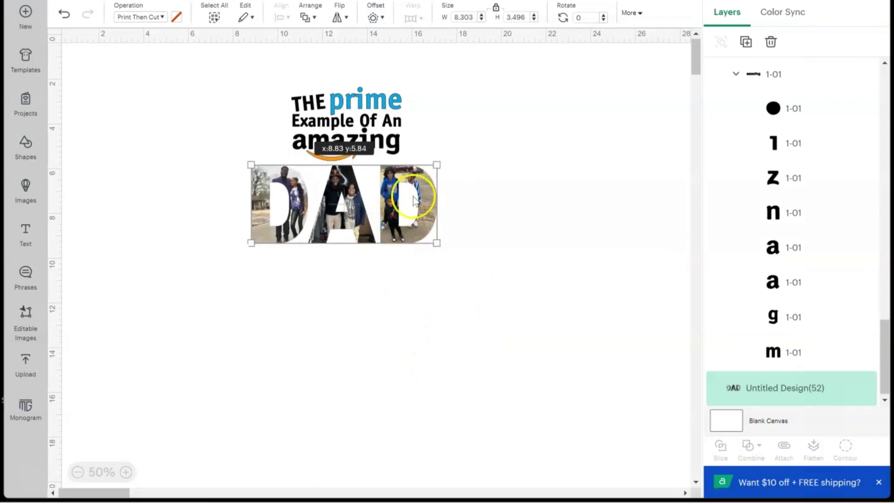
drag(436, 166, 395, 202)
drag(394, 239, 396, 201)
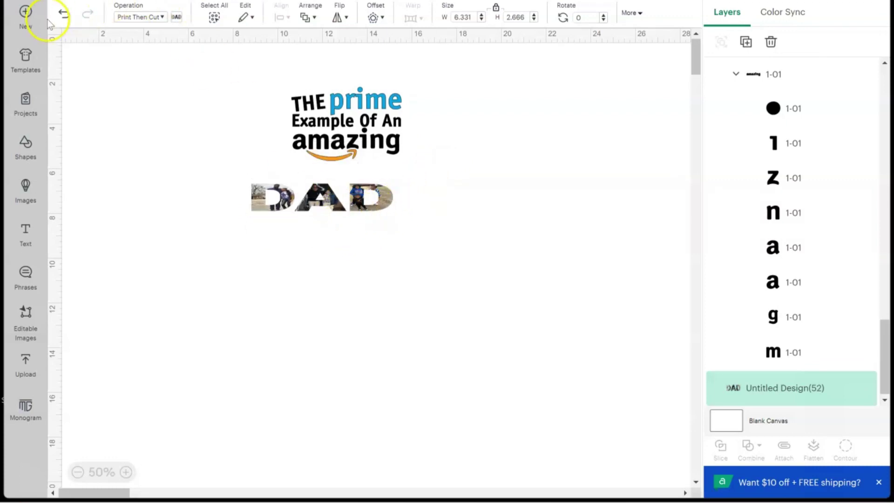
click(64, 18)
click(65, 18)
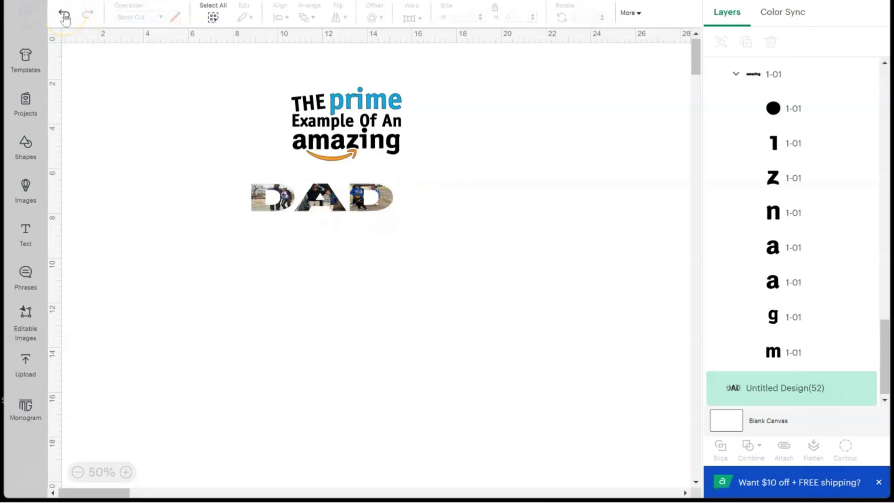
click(64, 17)
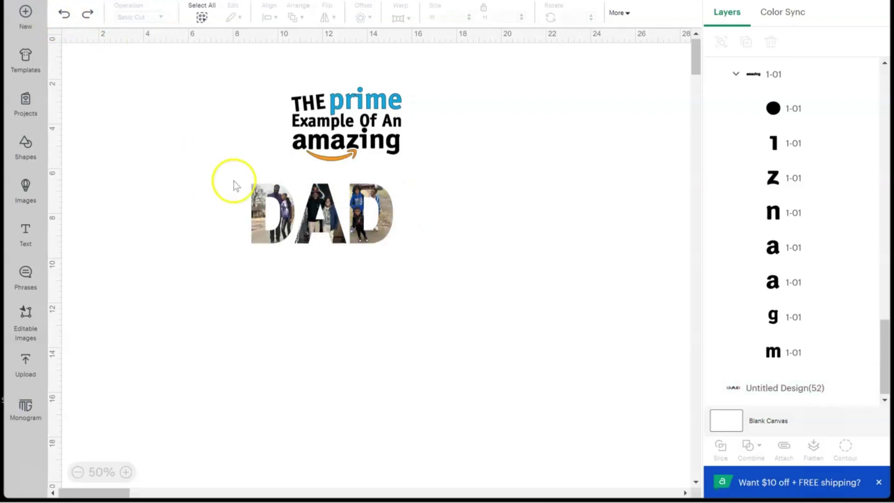
Scale the DAD photo image down to about 5.53 by 2.33 in and position it directly under the word amazing.
drag(315, 214, 339, 201)
drag(400, 161, 405, 192)
drag(361, 226, 365, 198)
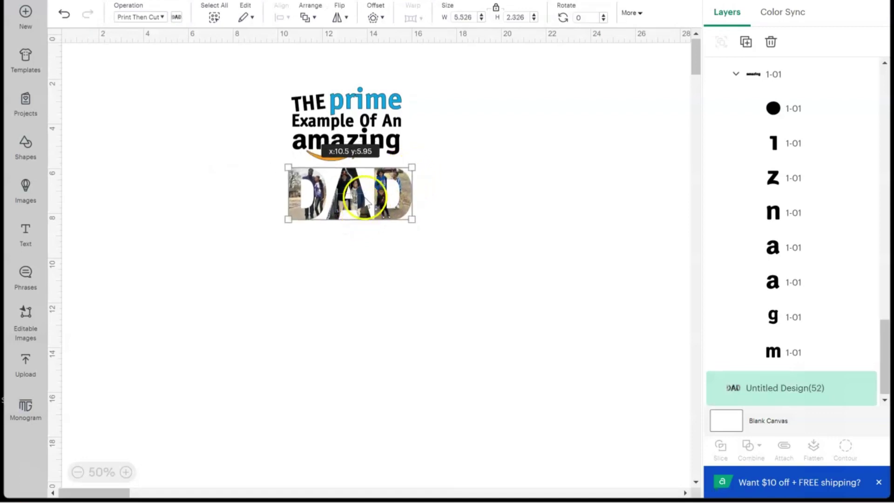
Set the phrase's width to 9.5 in with proportions kept and shift it up and to the right.
click(353, 91)
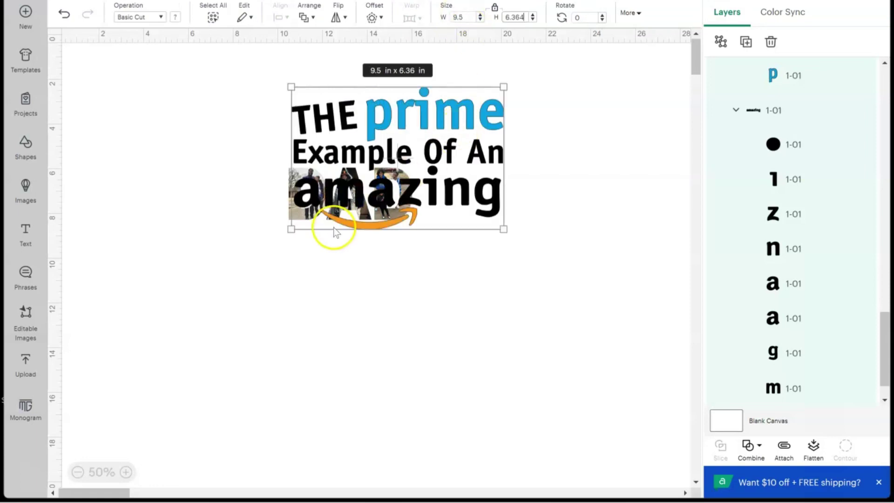
drag(433, 133, 470, 123)
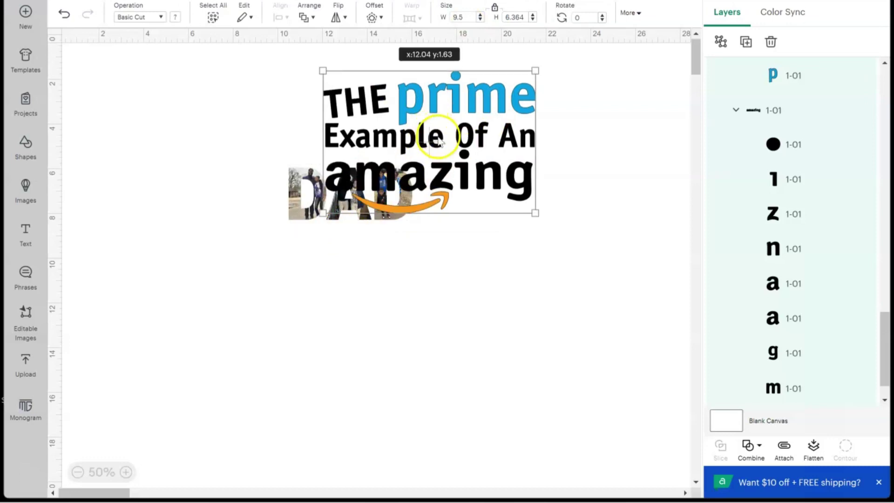
Resize the DAD photo image to 9.5 by 4 in and place it just below the phrase's orange arrow.
click(301, 194)
drag(302, 196, 373, 258)
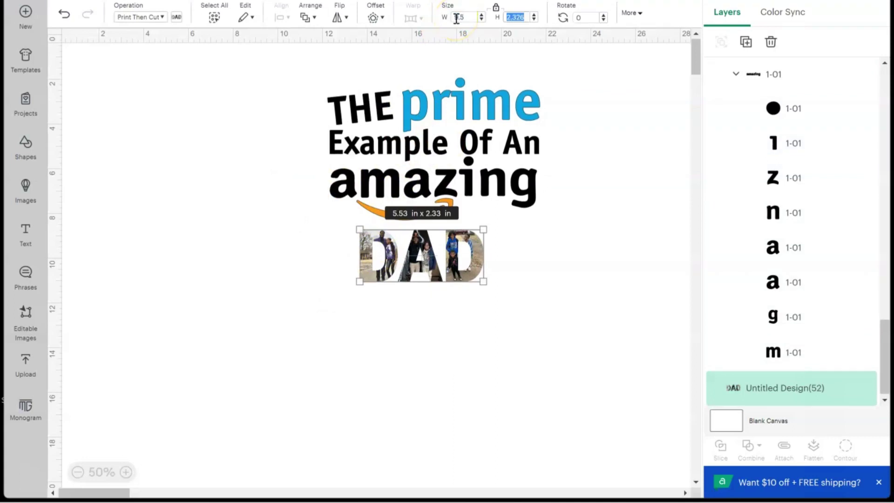
text(4)
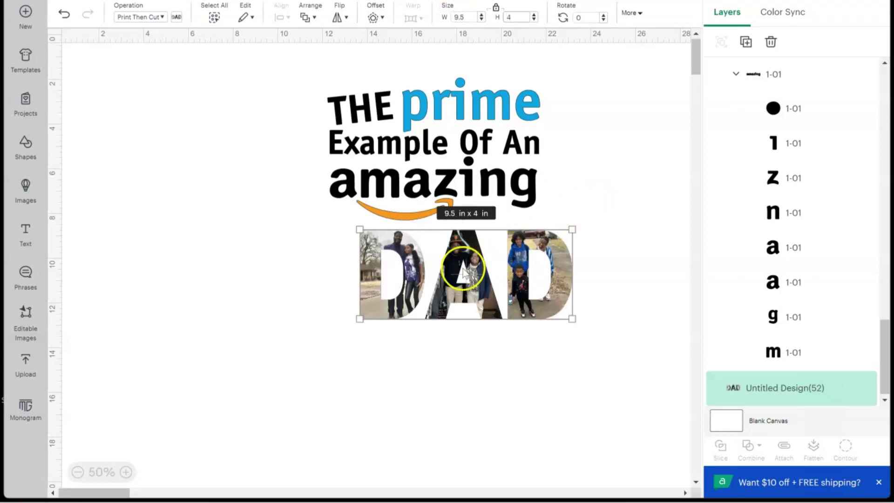
drag(484, 281, 443, 271)
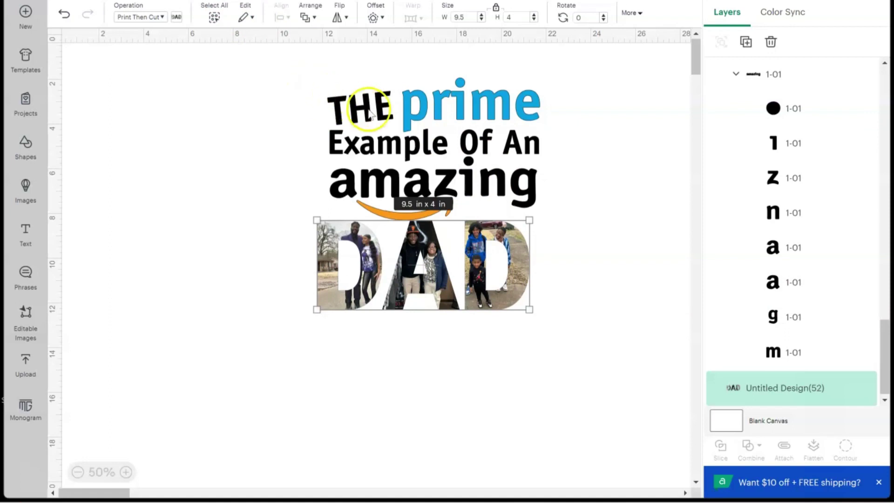
Preview the prepared mats, check the layout of the black, orange and blue cuts, and return to the canvas.
click(446, 99)
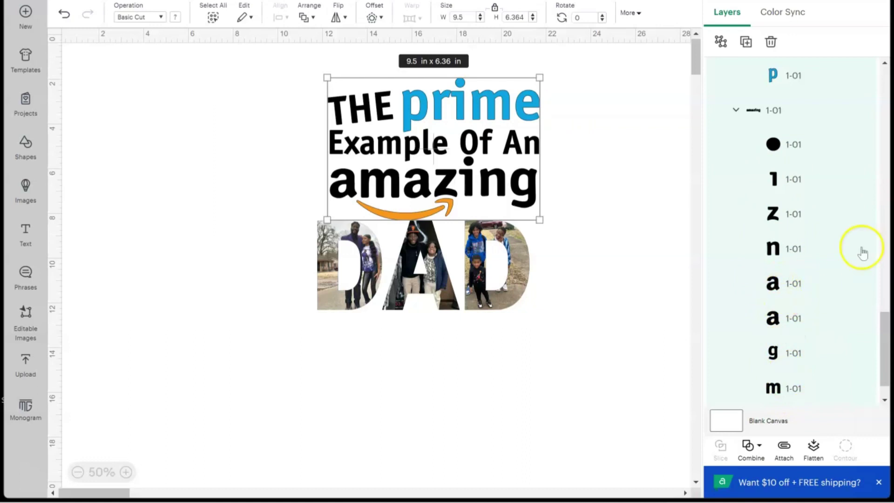
drag(885, 356, 890, 260)
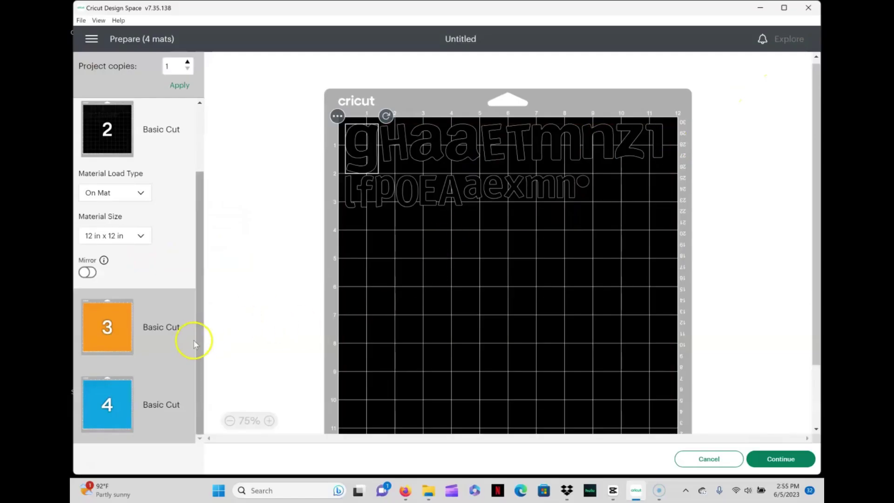
click(157, 312)
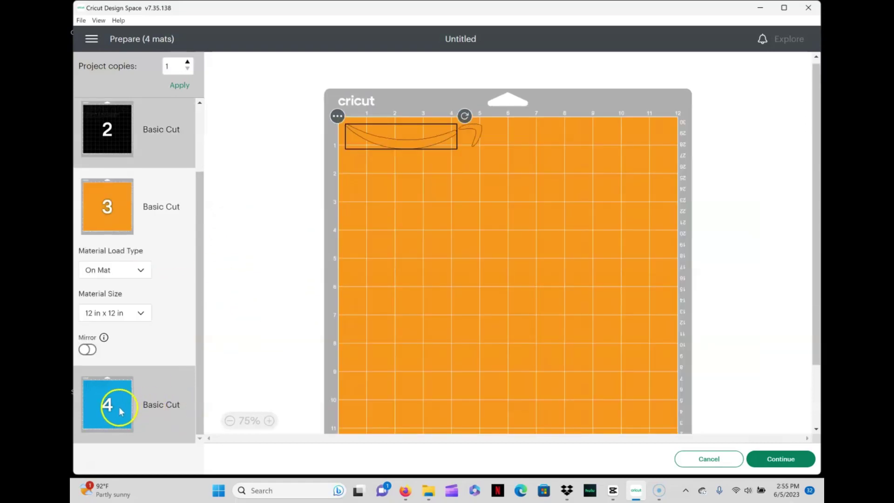
click(118, 406)
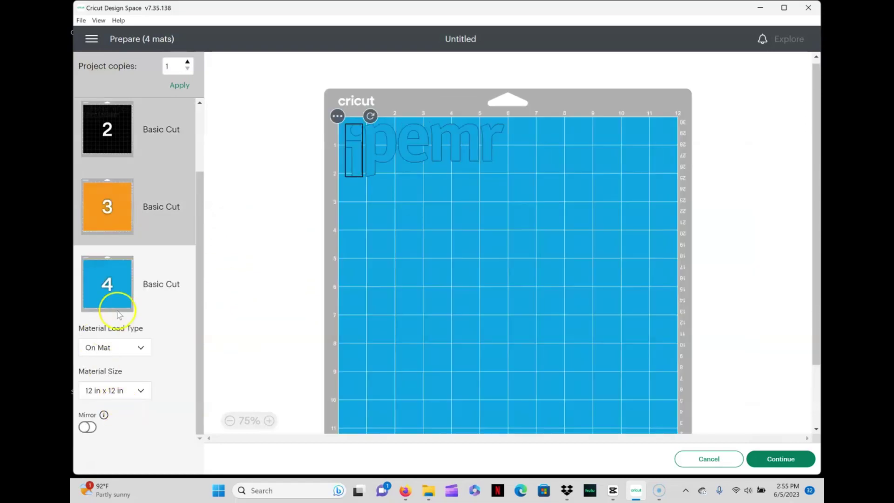
click(712, 463)
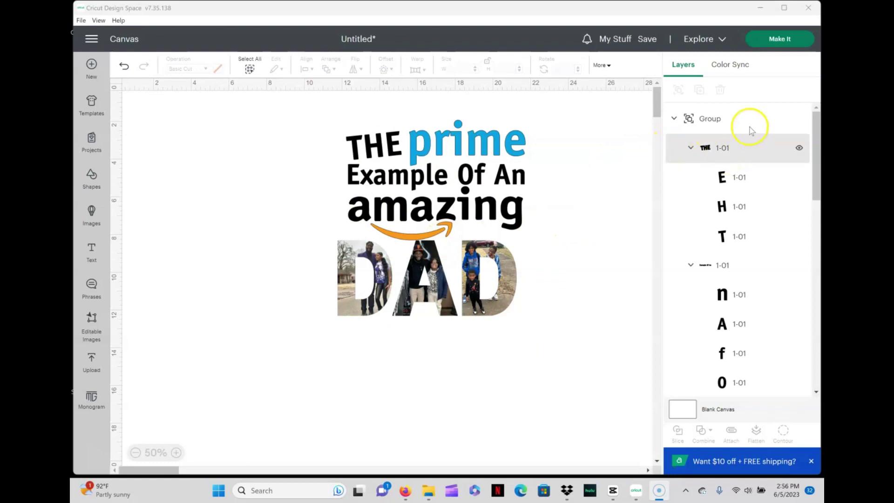
Ungroup the phrase into its separate word and arrow layers.
drag(818, 158, 817, 139)
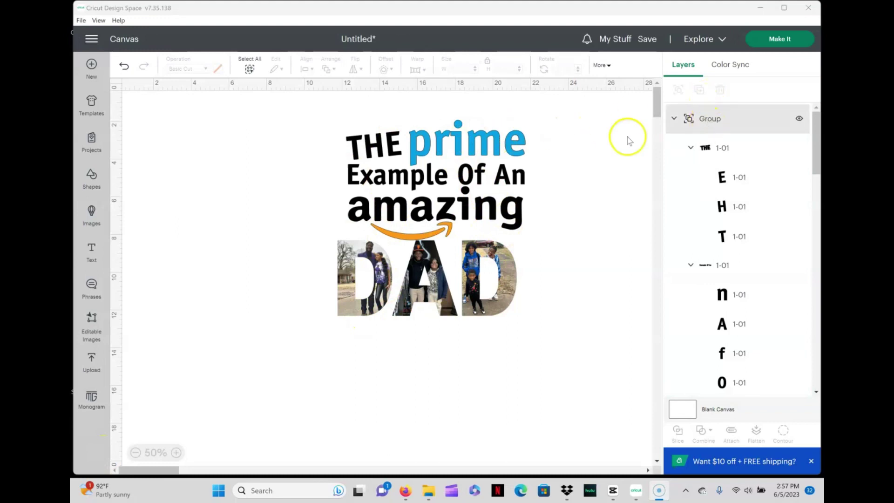
click(399, 149)
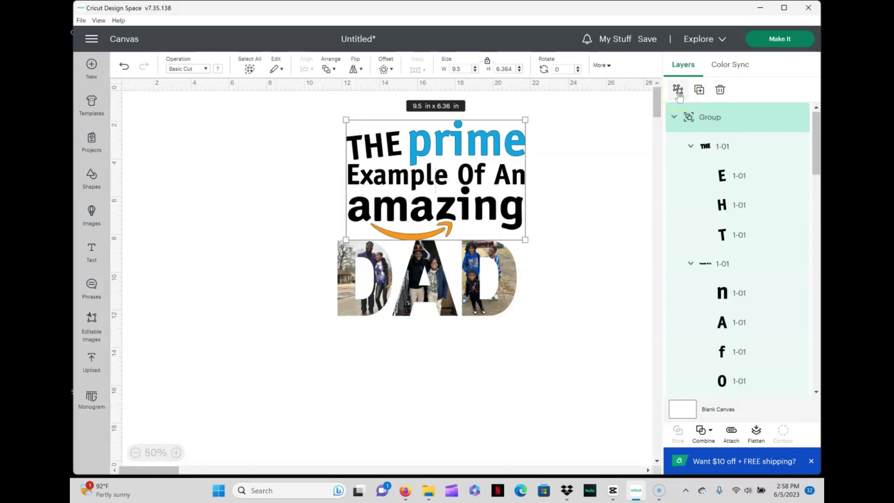
key(ctrl+shift+g)
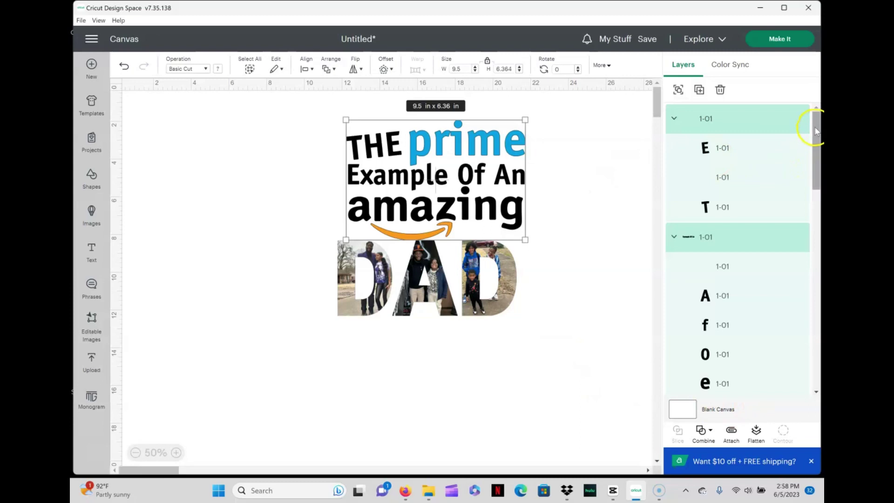
drag(816, 135, 815, 211)
scroll(738, 249, down, 5)
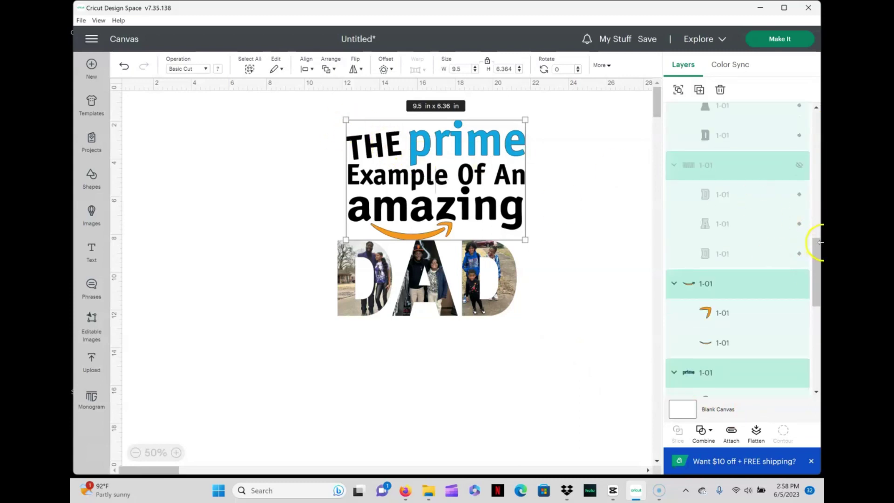
drag(815, 249, 816, 277)
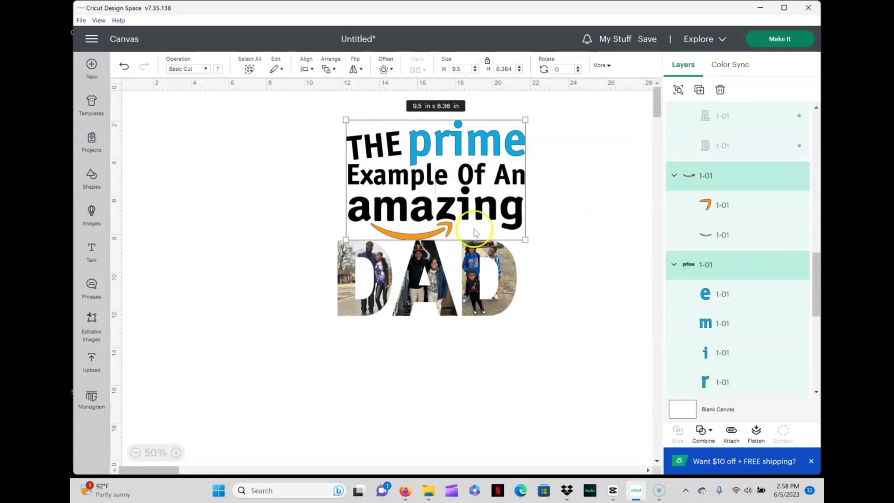
Hide the orange arrow and the blue "prime" layers, and attach the black words "THE Example Of An amazing" together.
click(799, 177)
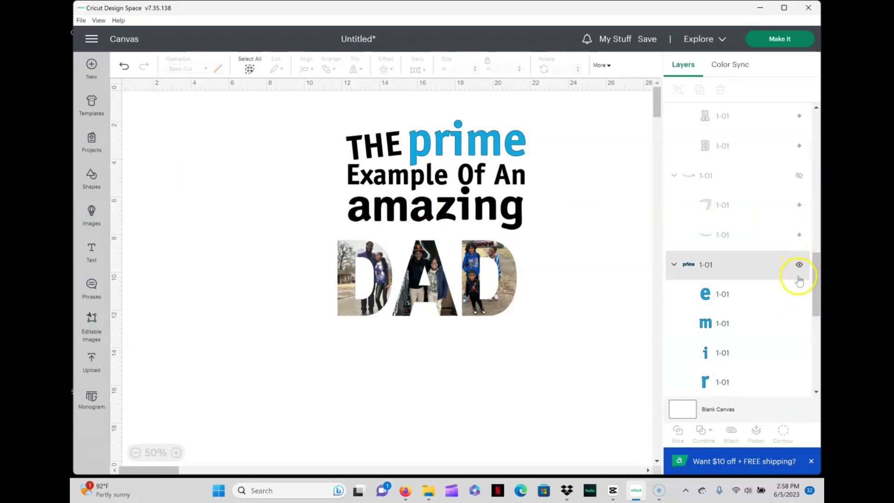
click(799, 266)
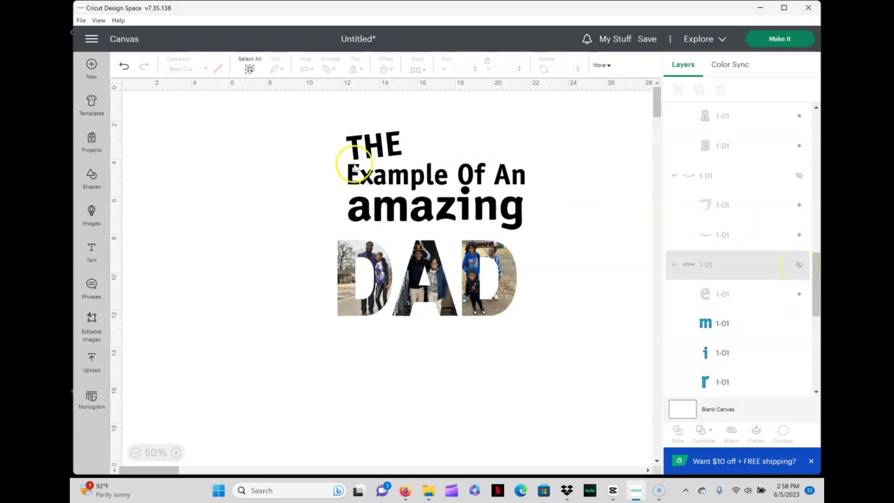
drag(312, 110, 573, 245)
click(740, 434)
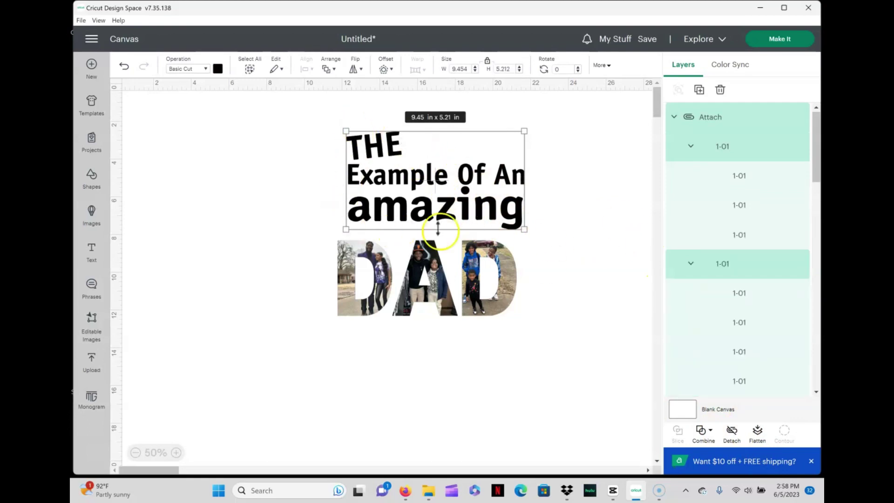
Show the orange arrow again, hide the attached black words, and attach the arrow's pieces together.
drag(820, 134, 816, 267)
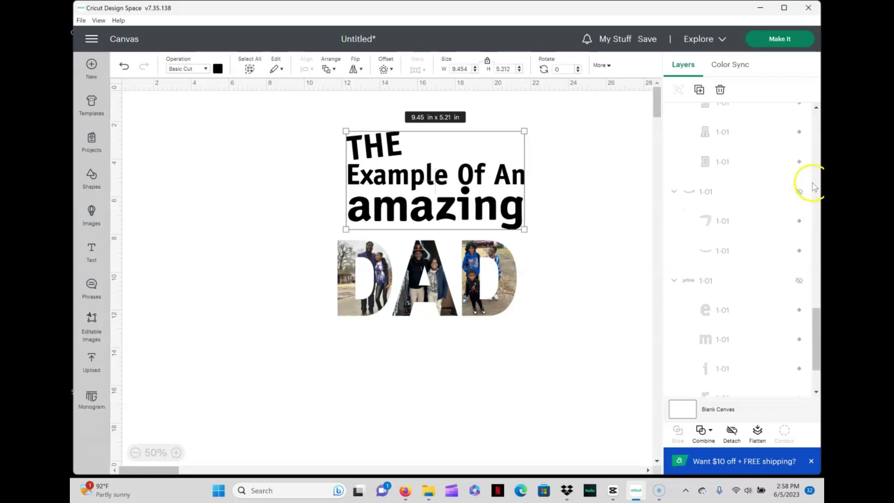
click(799, 192)
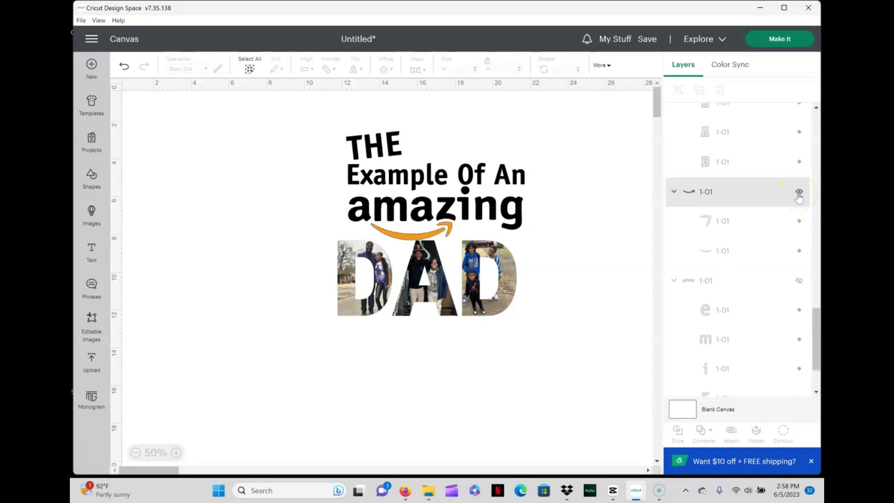
click(471, 195)
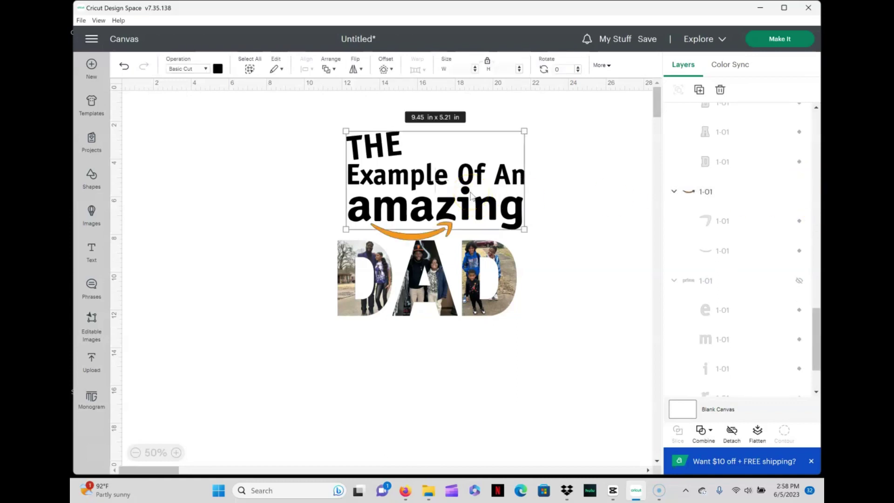
drag(819, 247, 819, 145)
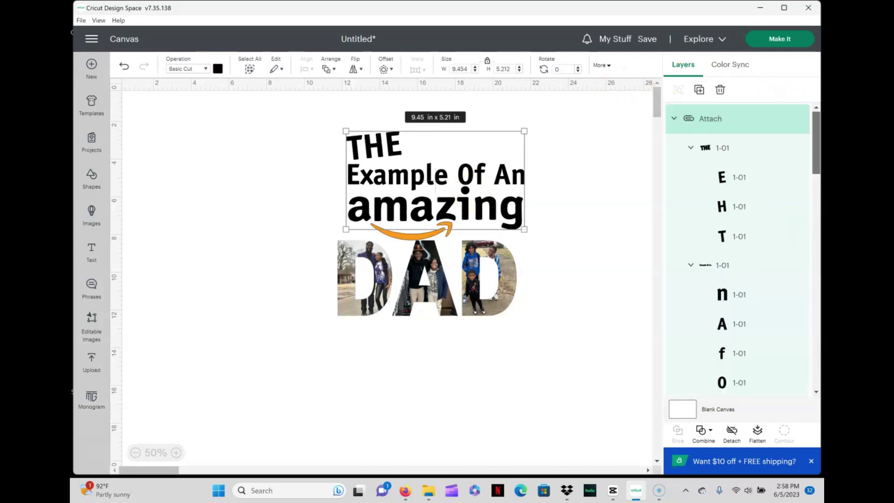
click(799, 120)
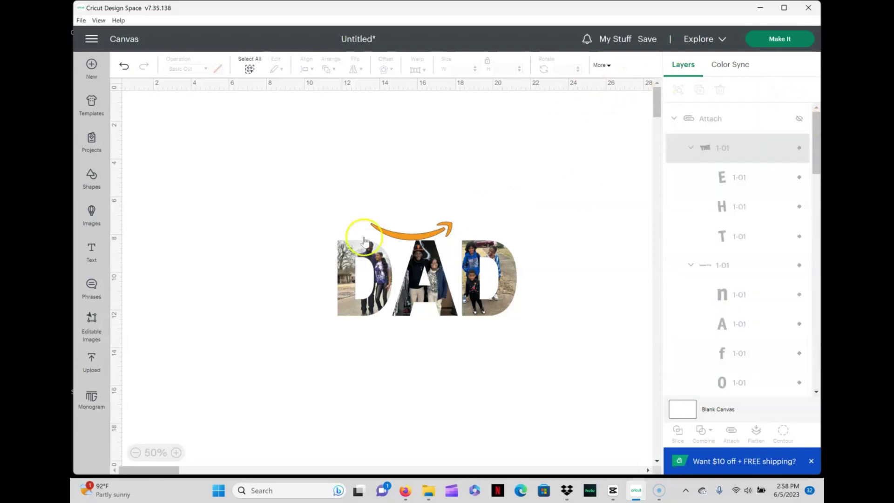
drag(316, 201, 468, 238)
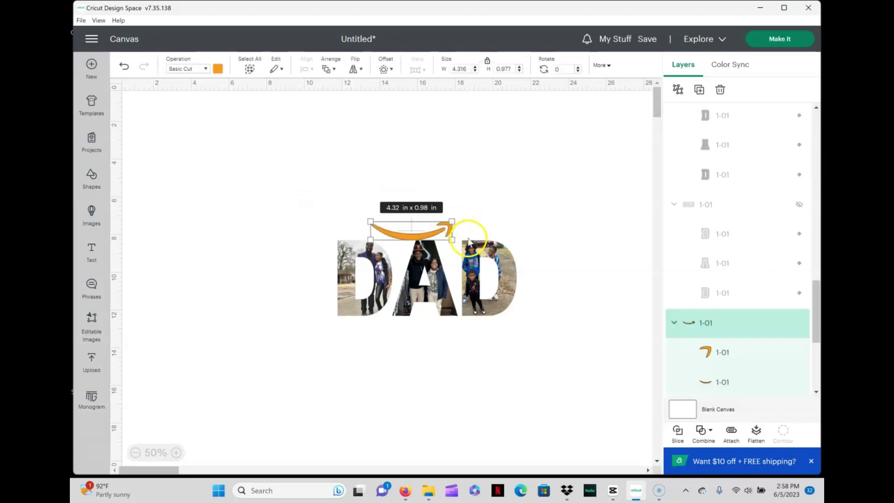
click(731, 433)
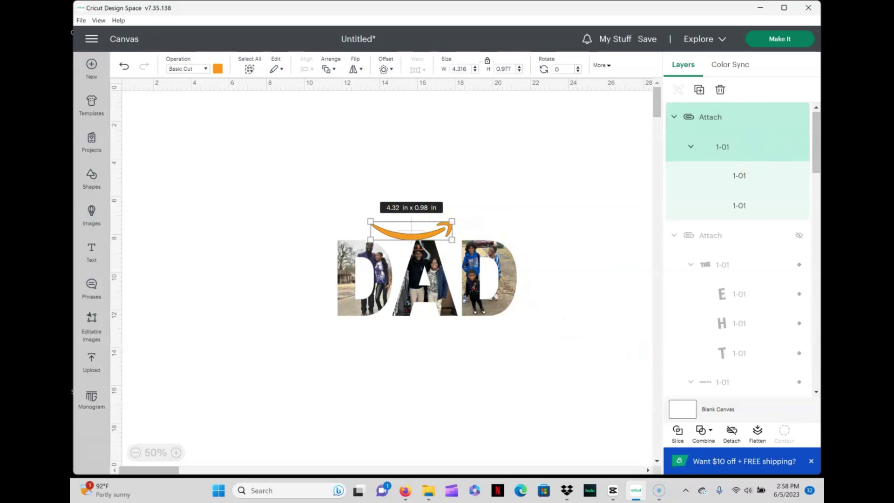
Show the blue "prime" layer again and attach its letters together.
drag(818, 141, 818, 356)
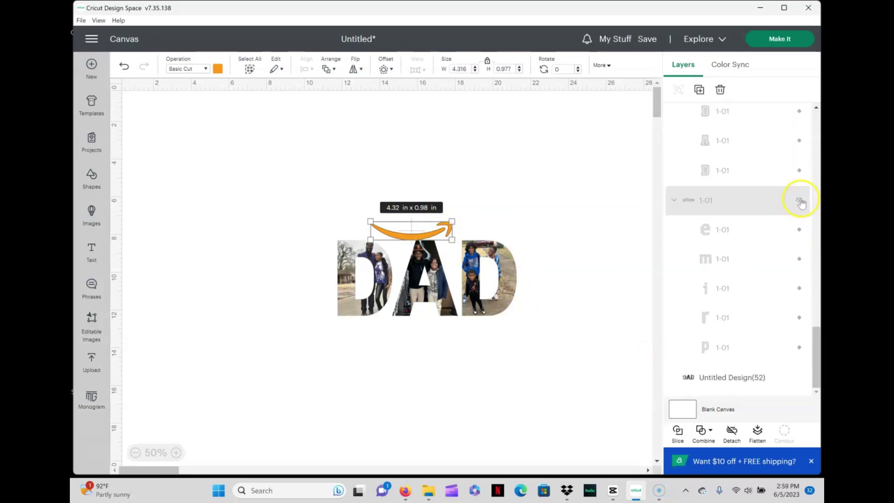
click(800, 201)
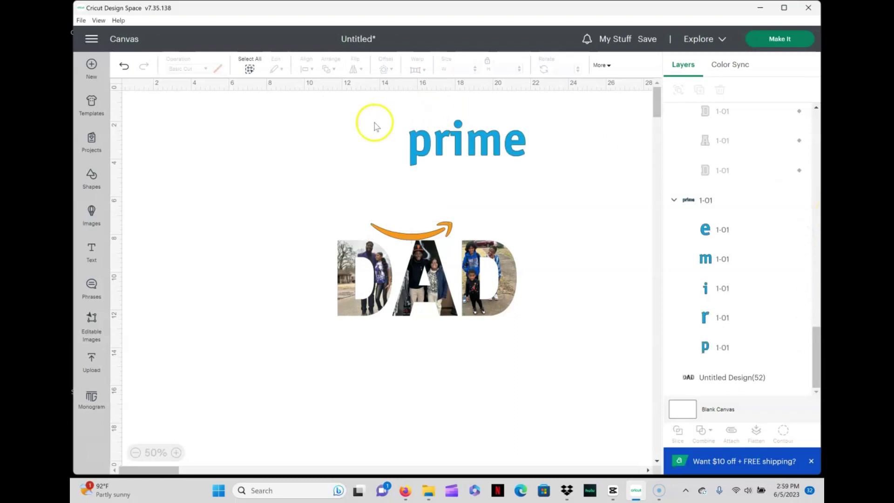
drag(372, 122, 576, 195)
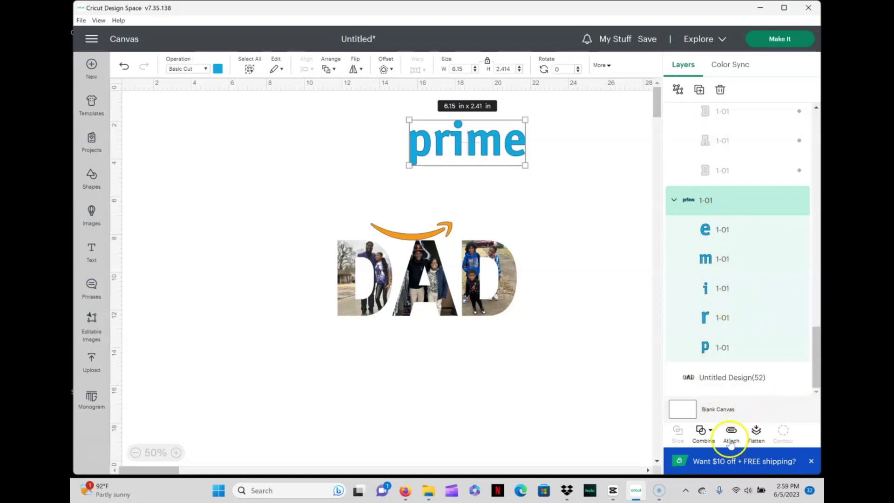
click(764, 433)
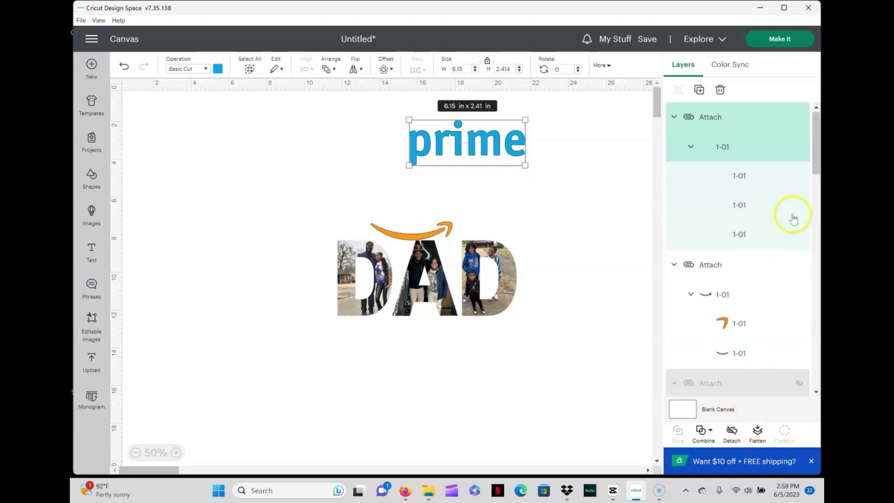
Show the attached black words again and move the whole phrase slightly up and to the left above DAD.
drag(820, 139, 814, 201)
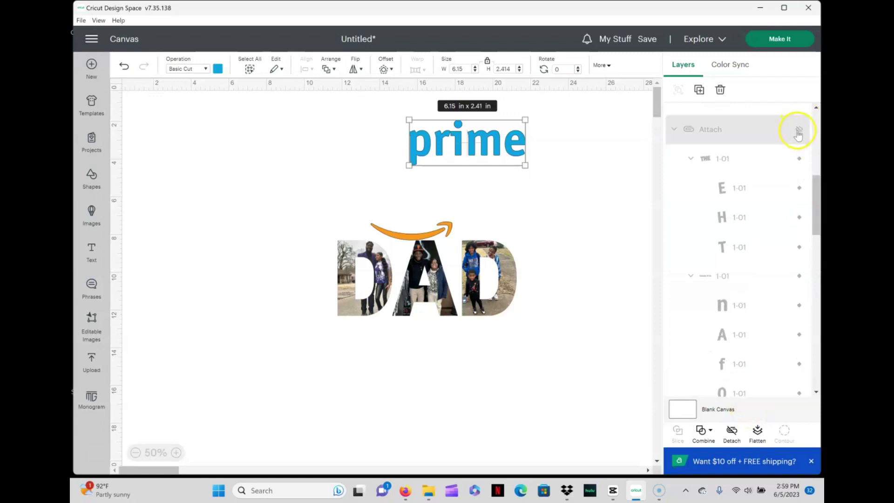
click(799, 132)
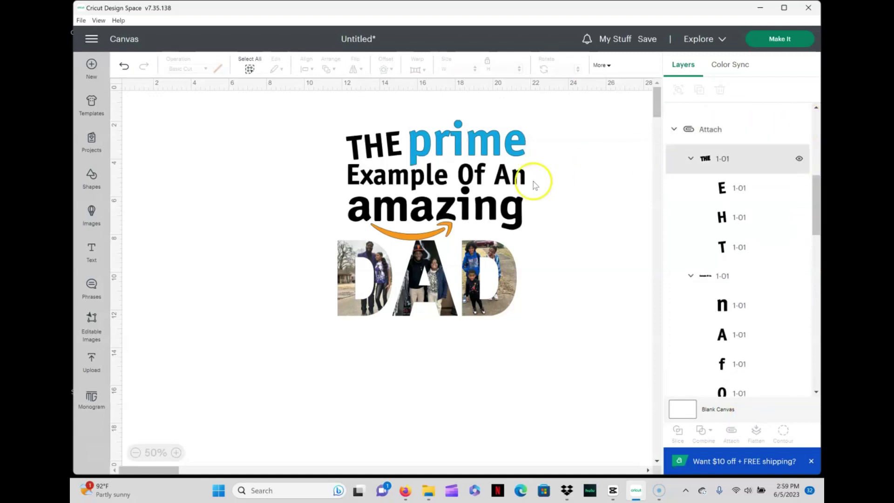
drag(288, 114, 544, 245)
drag(495, 218, 481, 213)
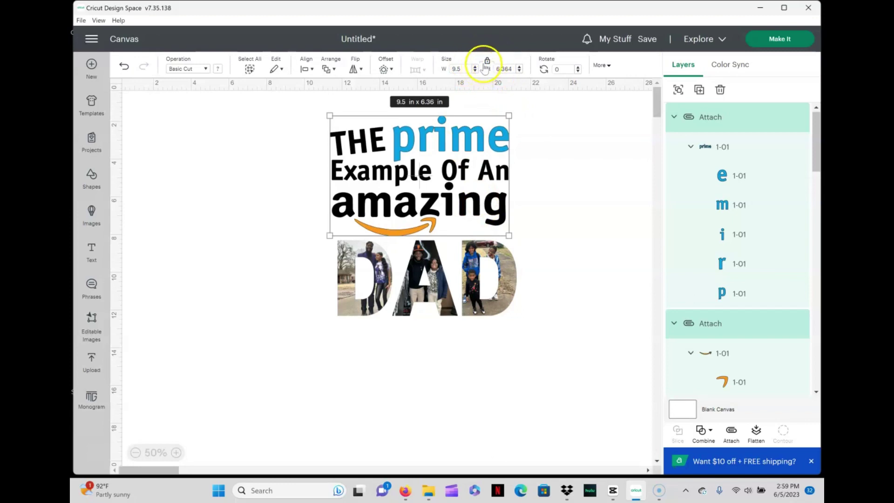
click(605, 195)
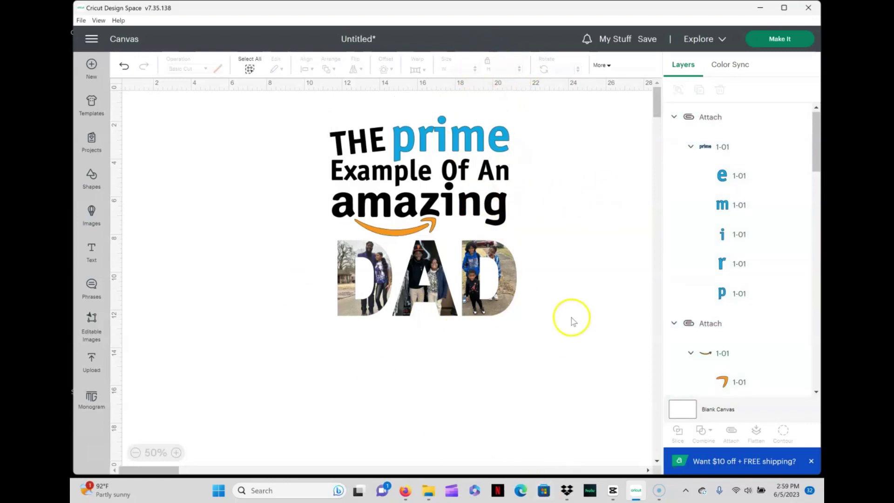
Prepare the project's mats and check the DAD photo image on the 8.5 x 11 in Print Then Cut mat.
click(785, 44)
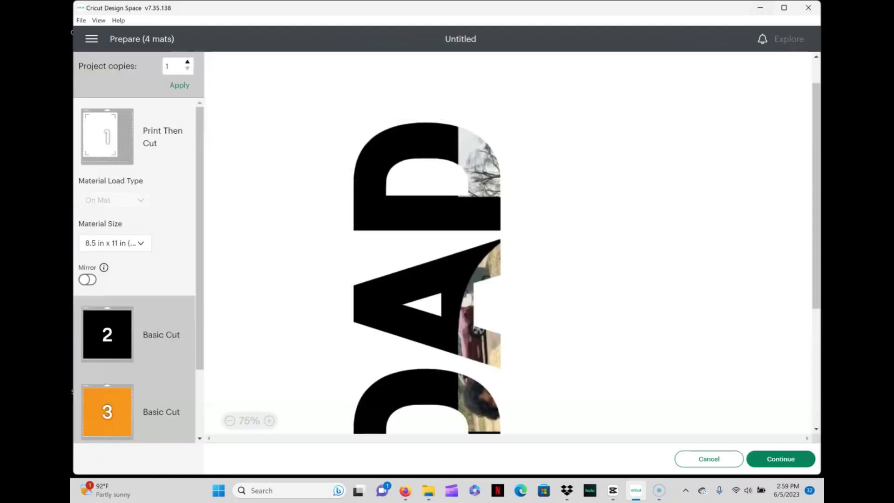
click(475, 232)
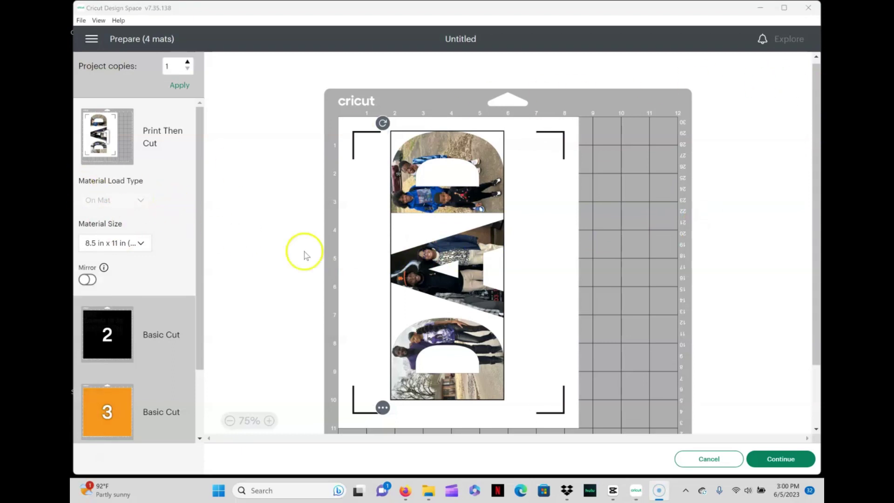
click(281, 238)
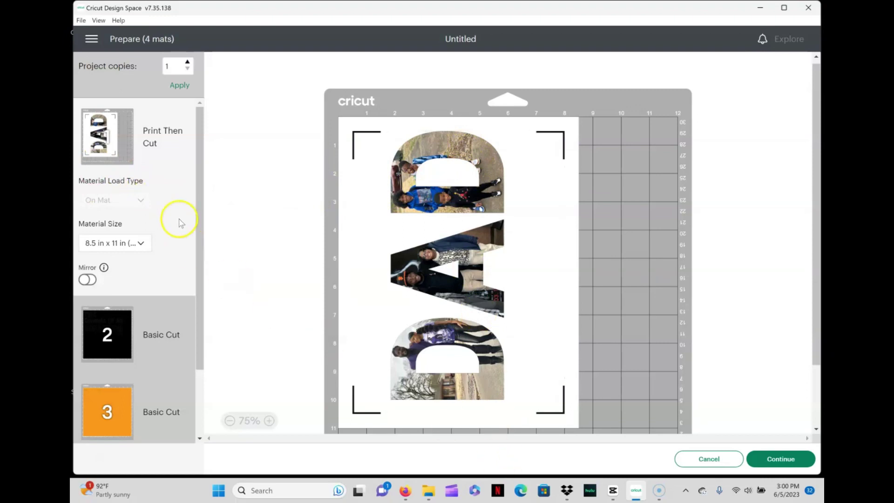
Turn on mirroring for the black Basic Cut mat with the words "THE Example Of An amazing".
drag(199, 195, 206, 296)
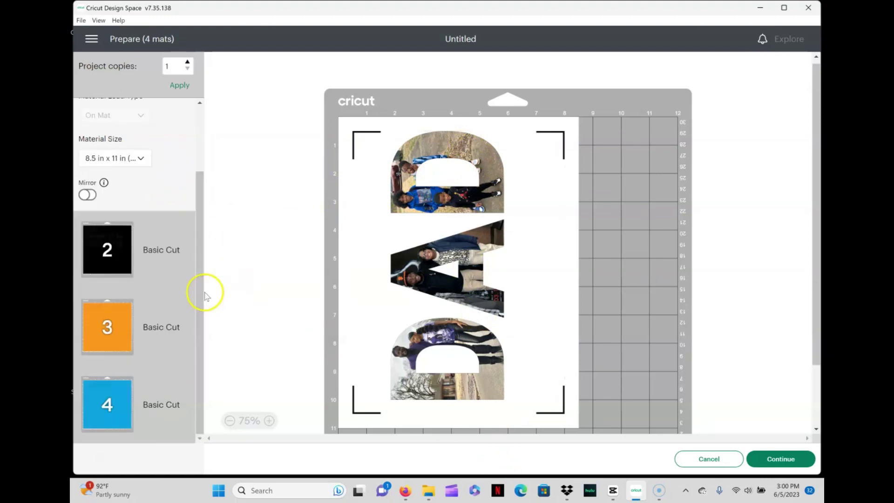
click(111, 237)
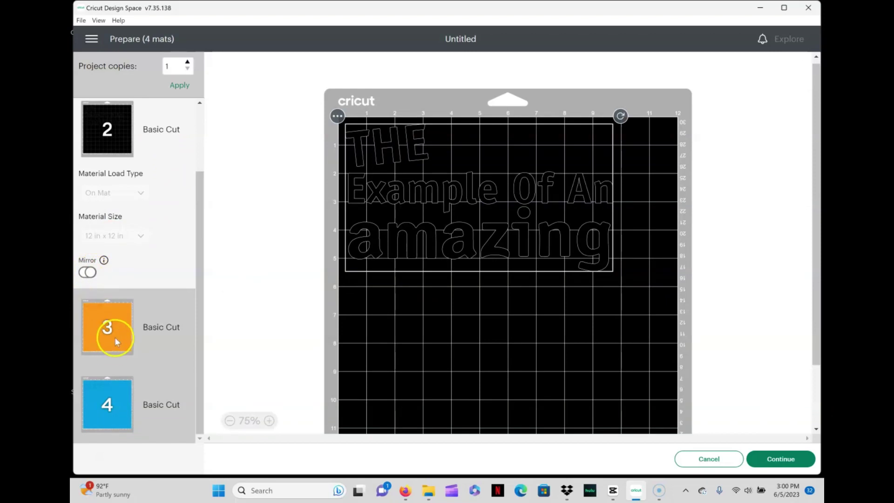
scroll(116, 341, up, 2)
click(88, 357)
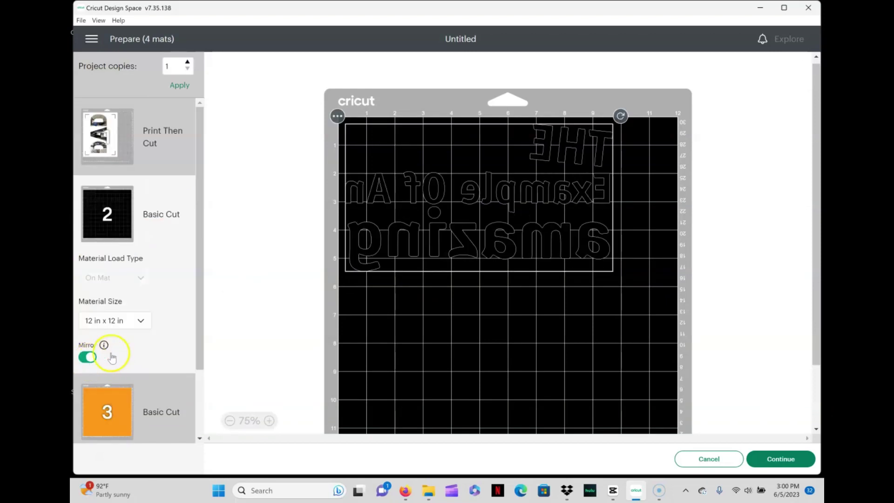
Turn on mirroring for the orange Basic Cut mat with the arrow.
drag(199, 235, 194, 369)
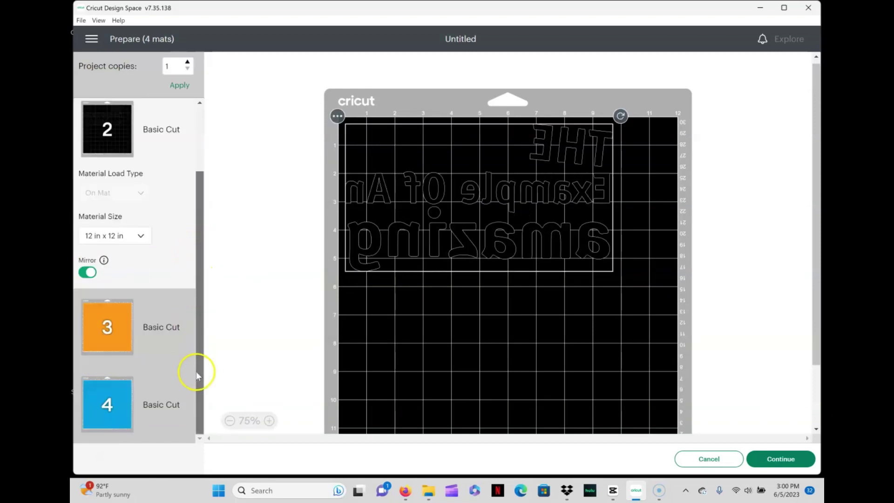
click(99, 327)
click(88, 350)
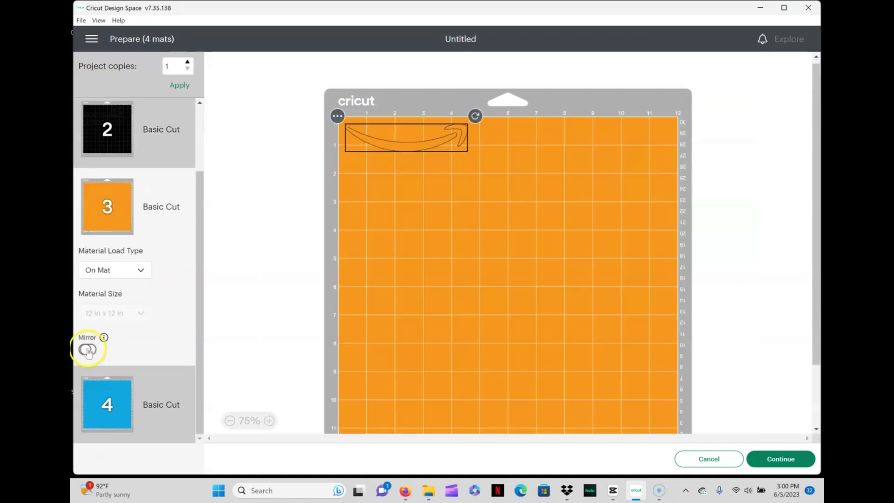
click(87, 350)
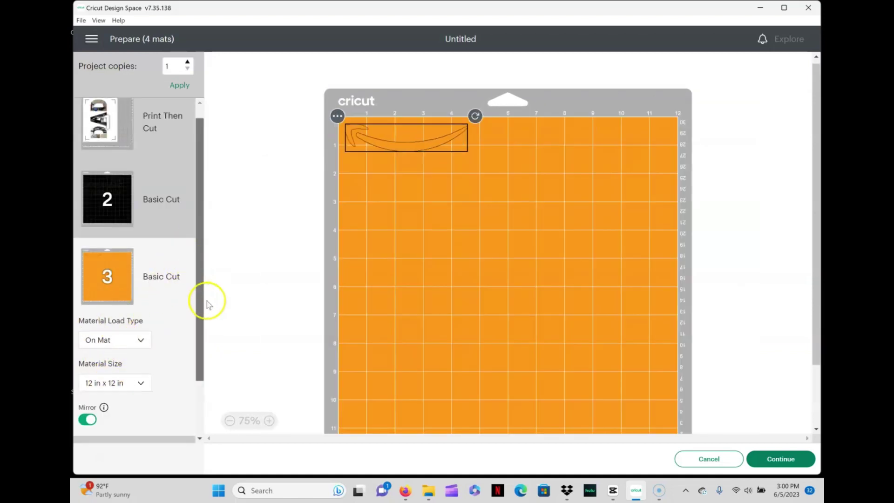
Turn on mirroring for the blue Basic Cut mat with the word "prime".
scroll(208, 305, down, 3)
click(139, 400)
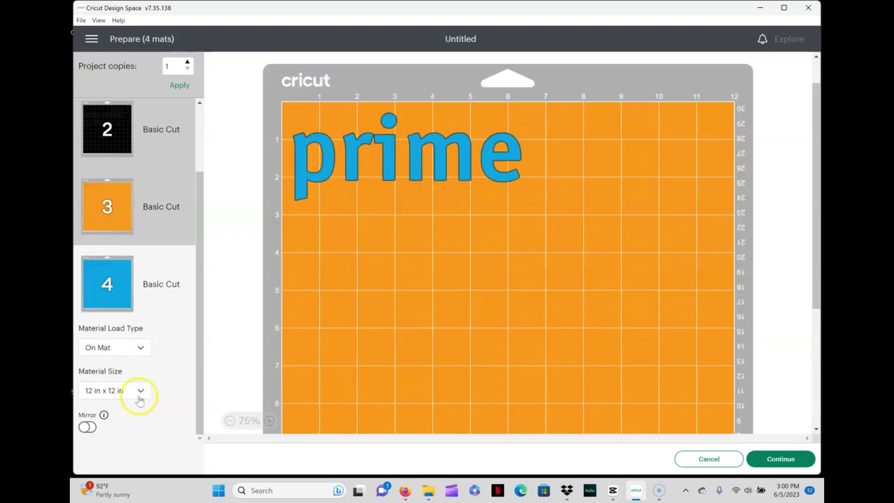
click(88, 428)
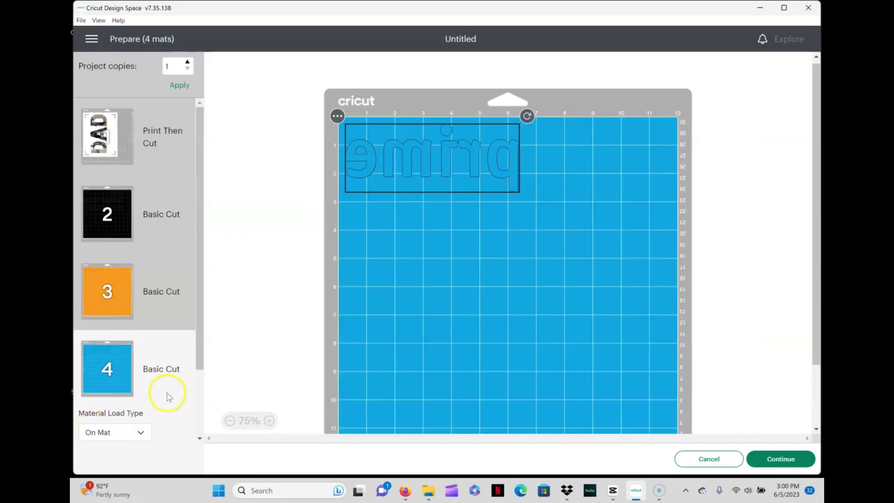
Return to the unmirrored DAD Print Then Cut mat, continue to the make stage, and send the image to the printer.
click(163, 133)
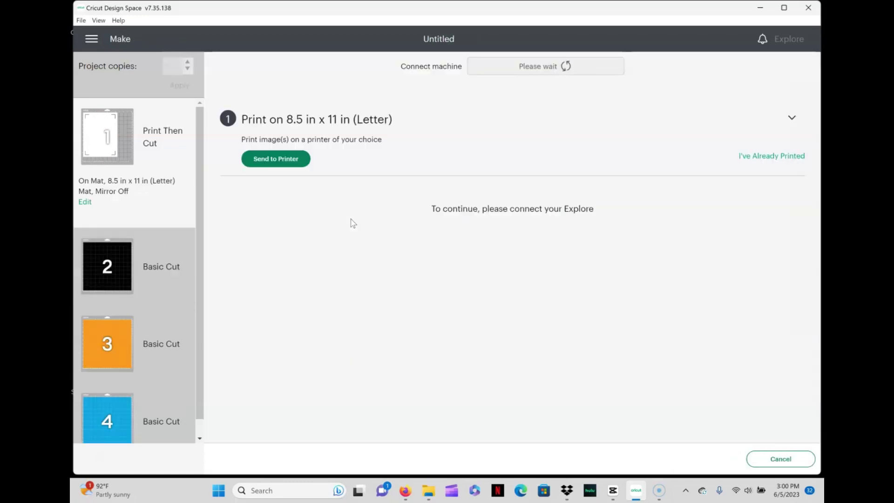
click(255, 159)
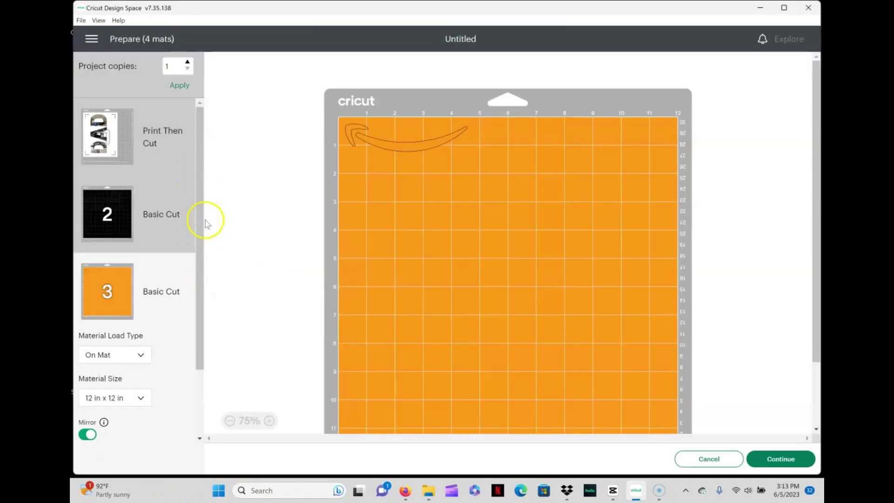
drag(206, 220, 201, 311)
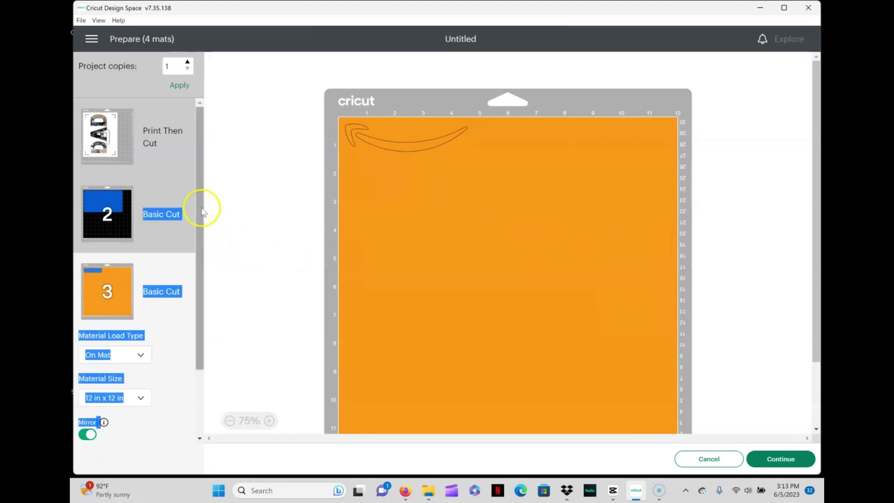
scroll(186, 298, down, 2)
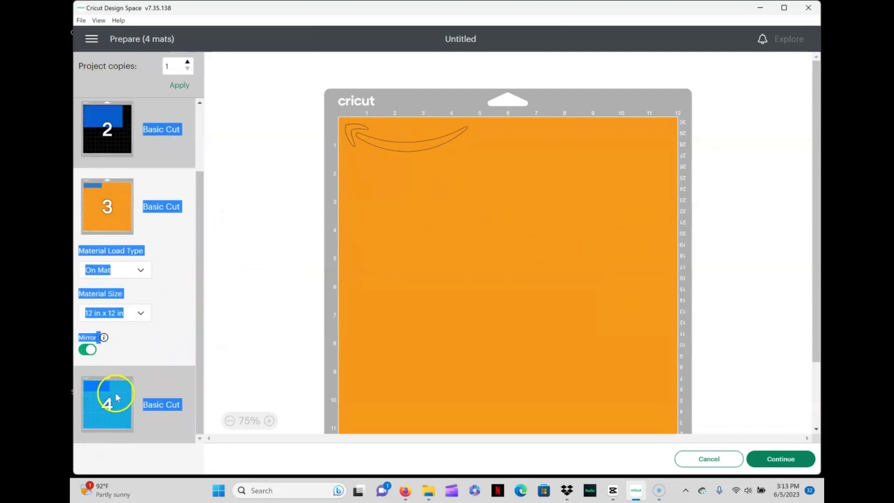
scroll(199, 175, up, 2)
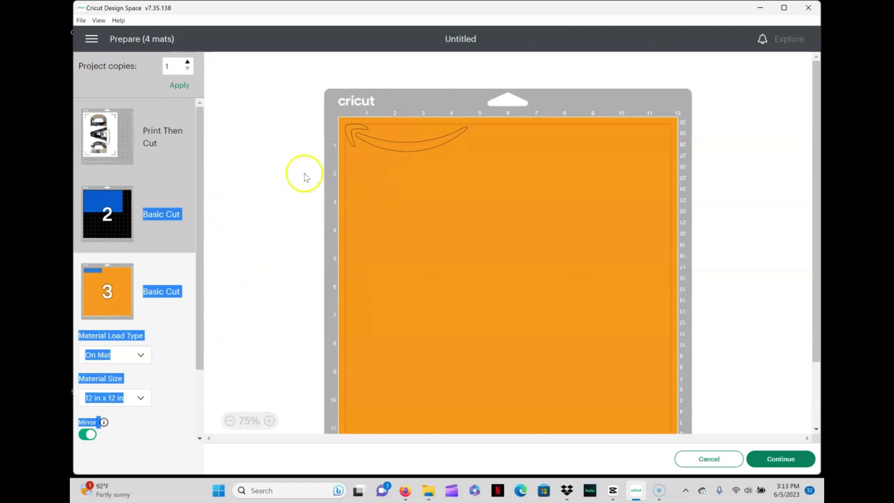
scroll(187, 294, down, 2)
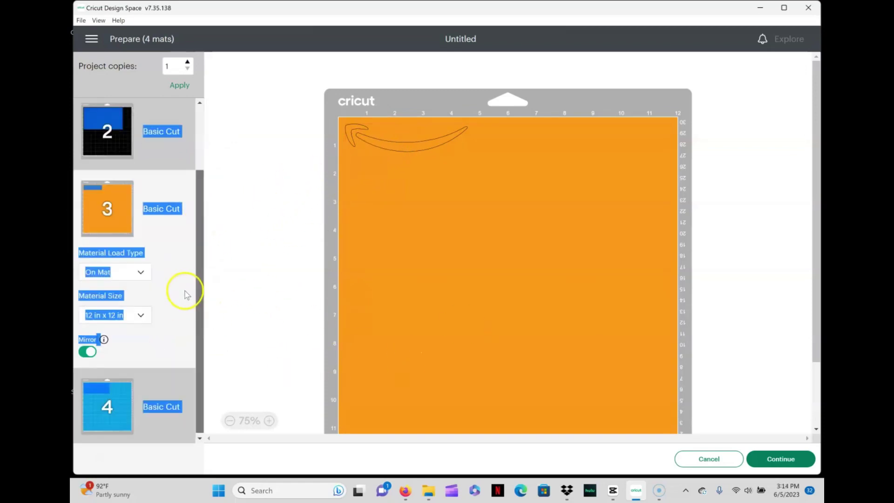
Inspect the black Basic Cut mat from its lettering down to its lower edge for free material space.
scroll(186, 295, up, 2)
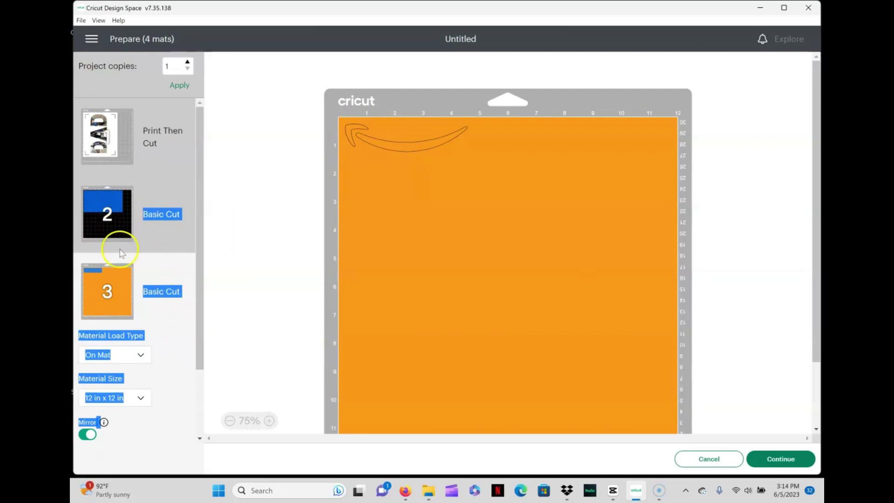
click(372, 142)
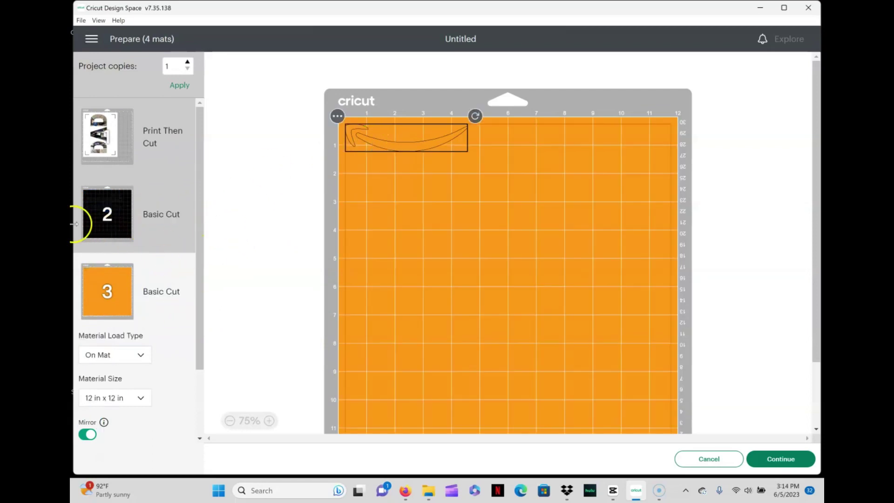
click(113, 227)
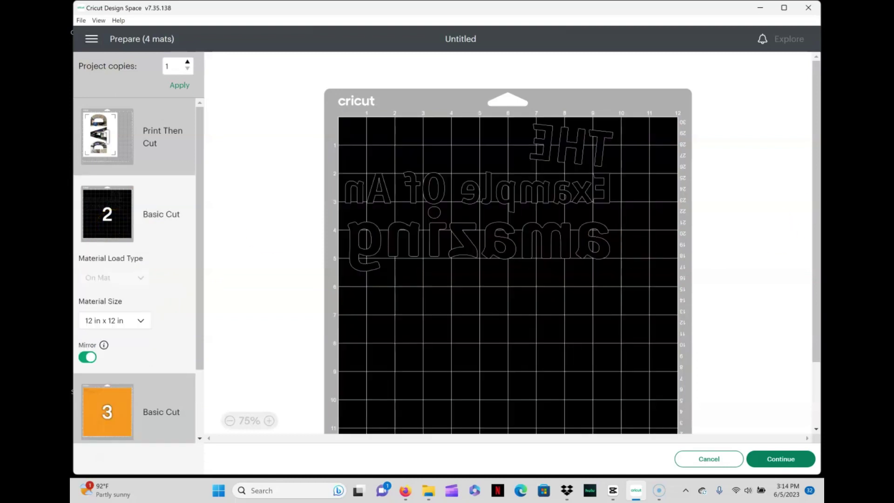
scroll(820, 316, down, 3)
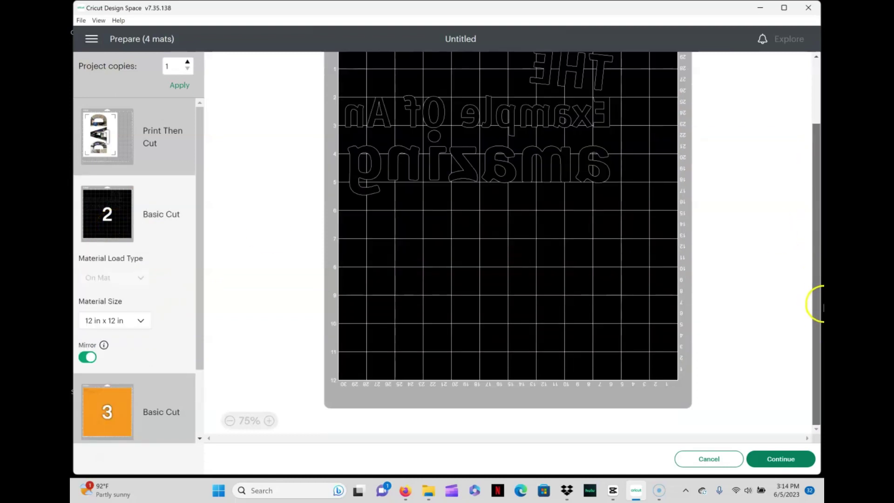
drag(814, 184, 817, 120)
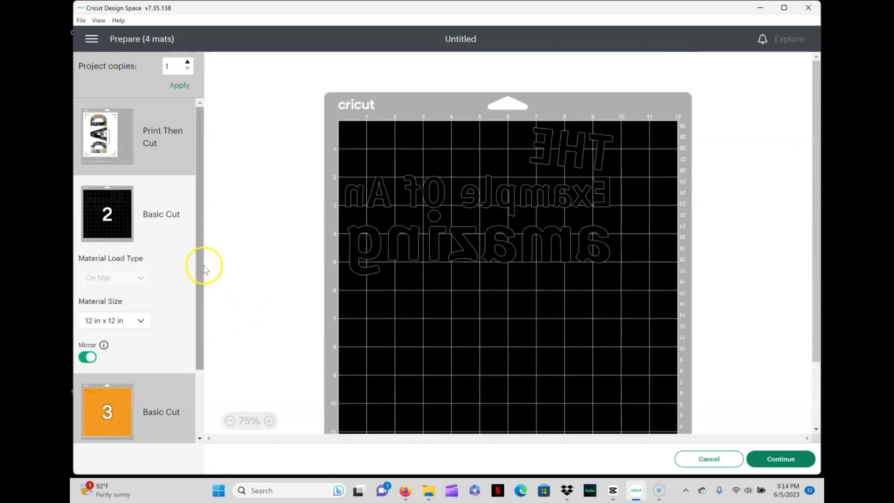
Move the arrow from the orange mat to the black mat and place it below "amazing", at about the 8-inch mark.
drag(201, 252, 196, 361)
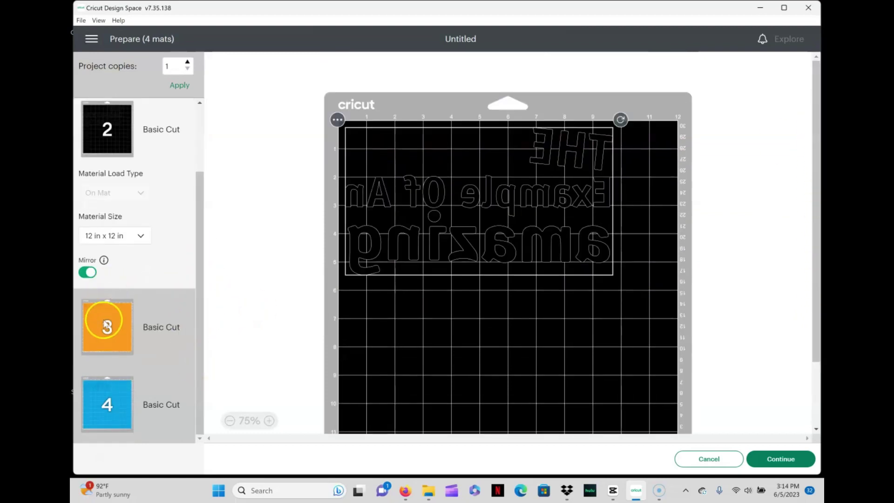
click(104, 324)
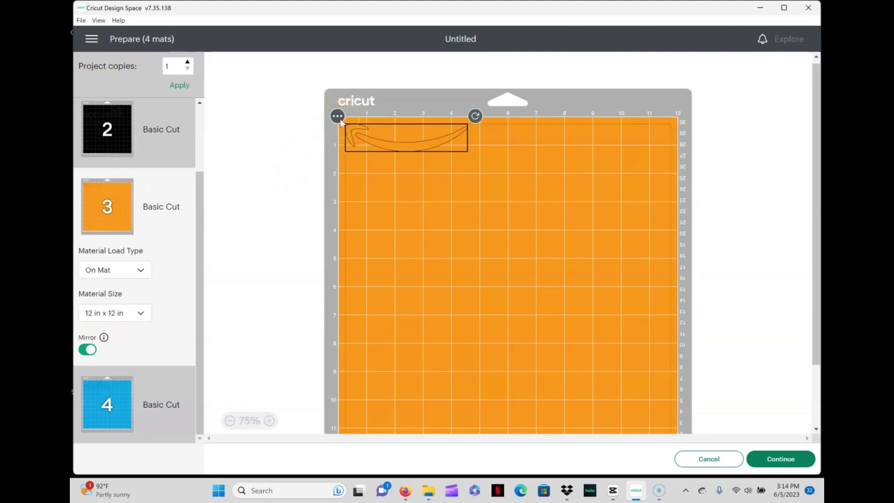
click(338, 117)
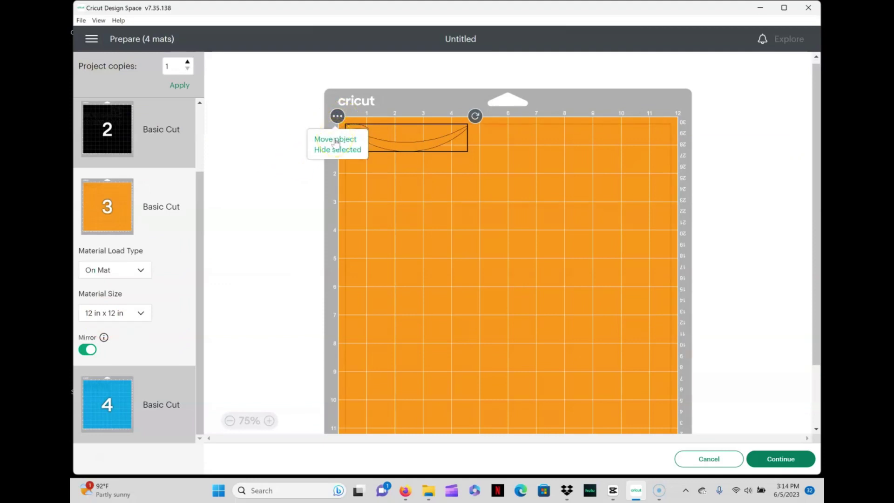
click(336, 140)
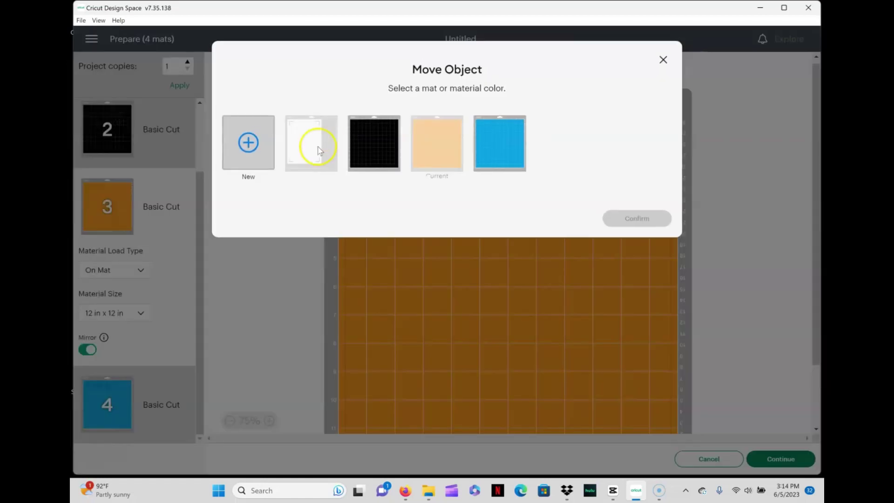
click(375, 157)
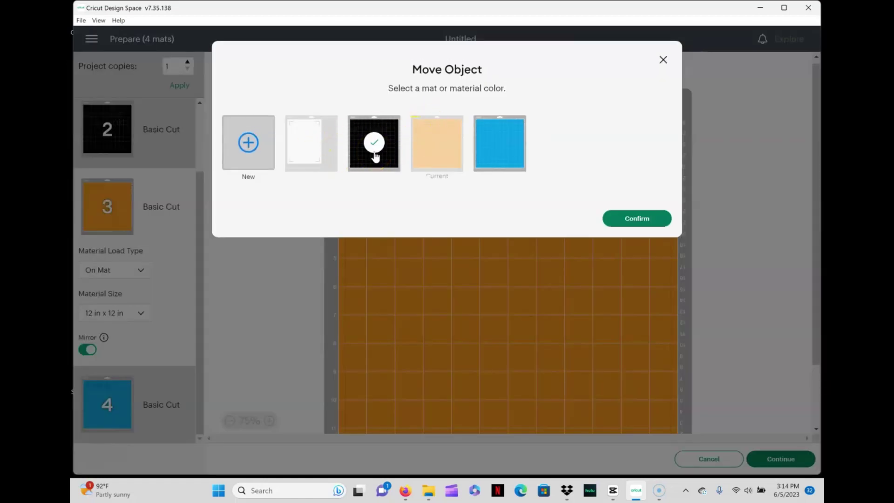
click(644, 225)
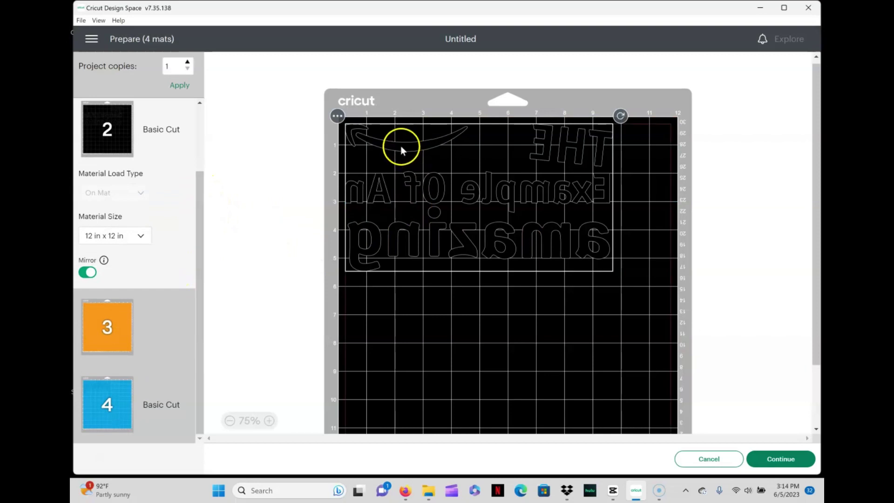
drag(388, 143, 399, 350)
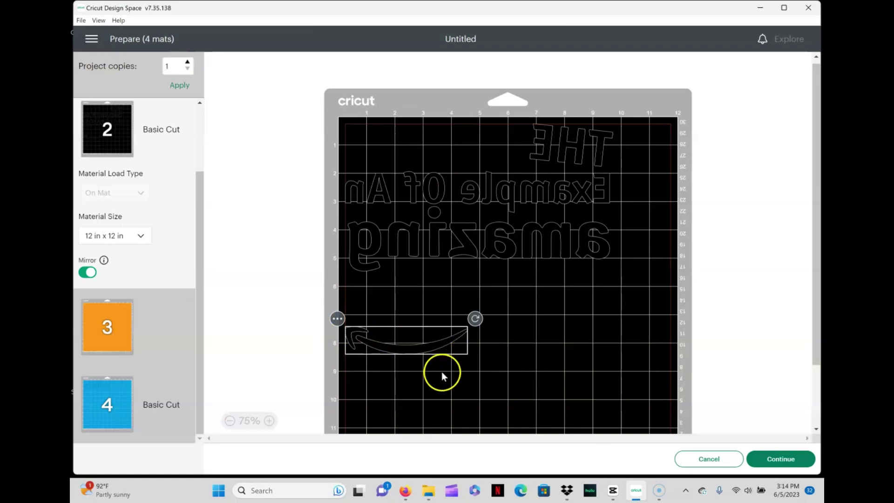
Move "prime" from the blue mat to the black mat, place it below the arrow in the lower-left corner, and continue to the make stage.
click(120, 408)
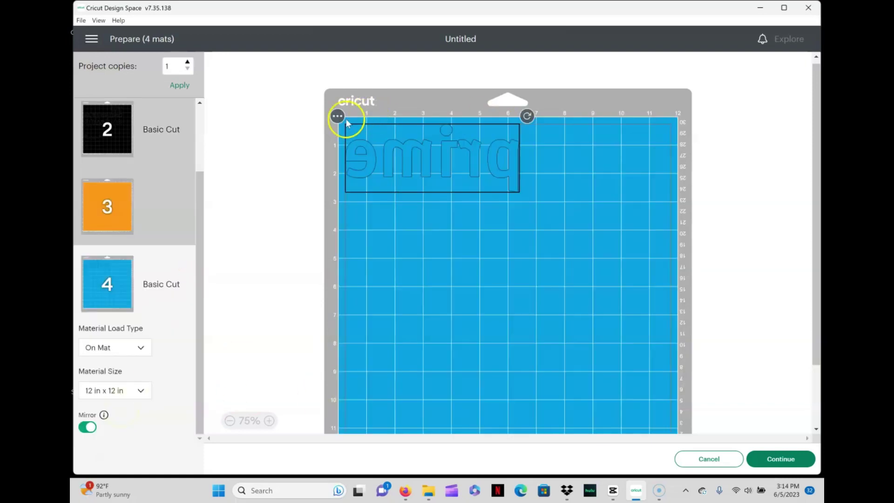
click(337, 116)
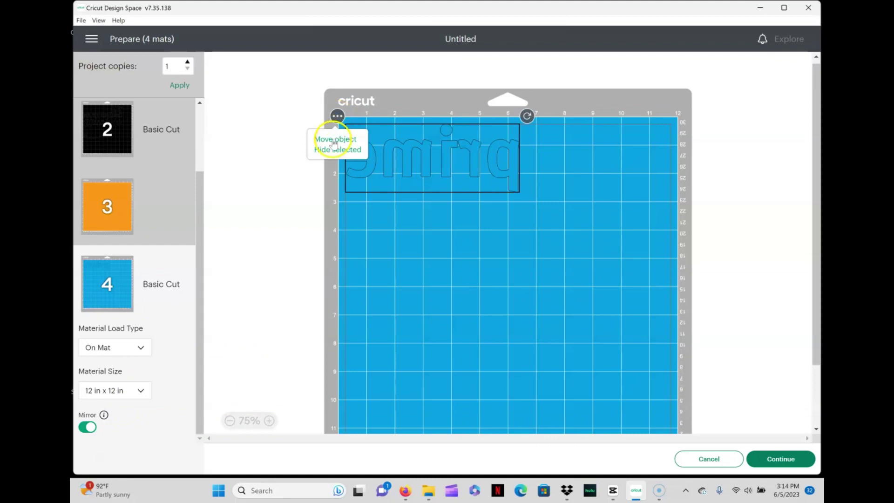
click(334, 138)
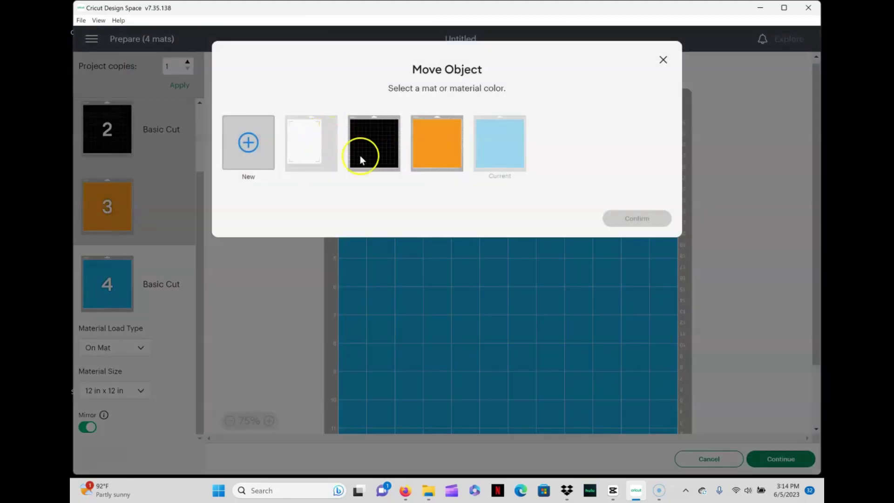
click(384, 142)
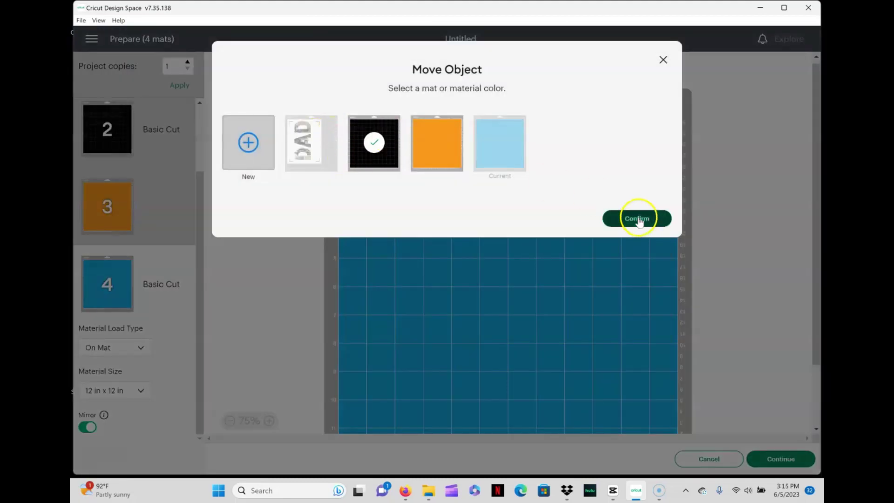
click(638, 219)
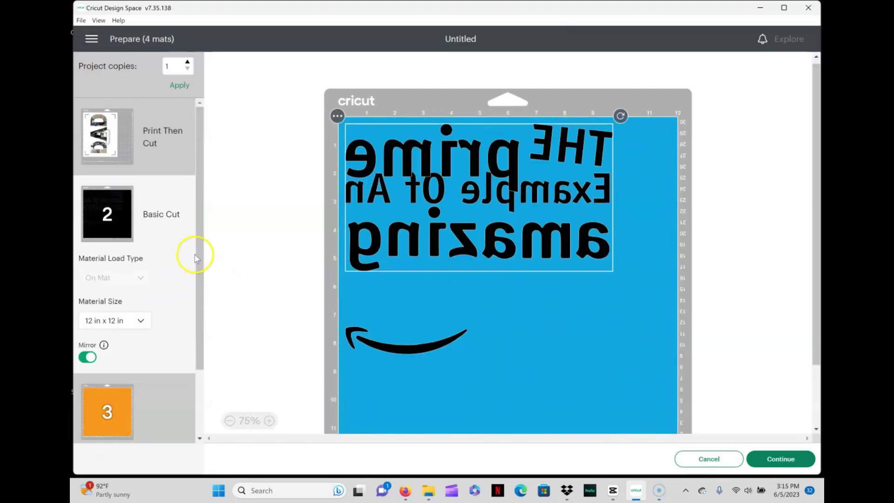
drag(495, 175, 512, 421)
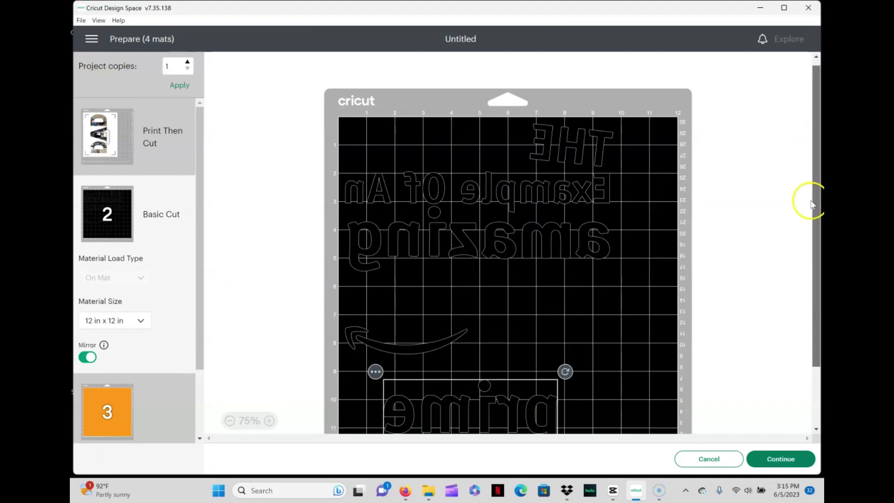
scroll(804, 200, down, 2)
drag(479, 351, 405, 330)
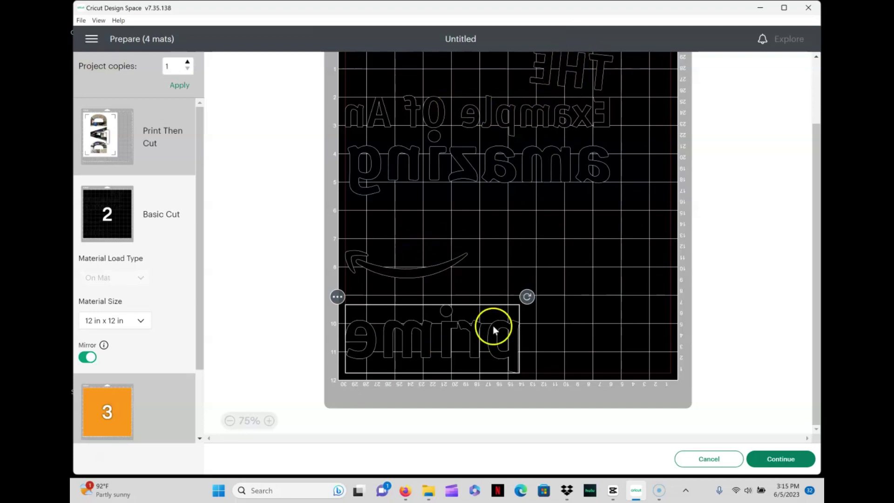
click(775, 459)
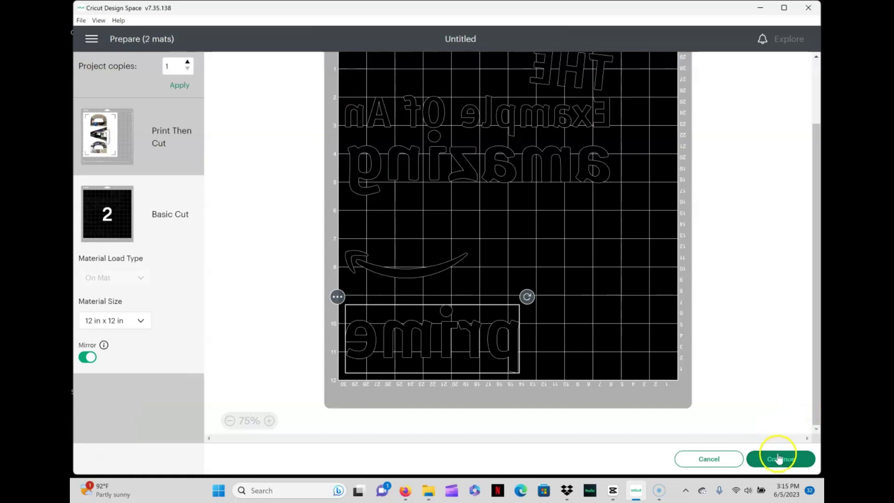